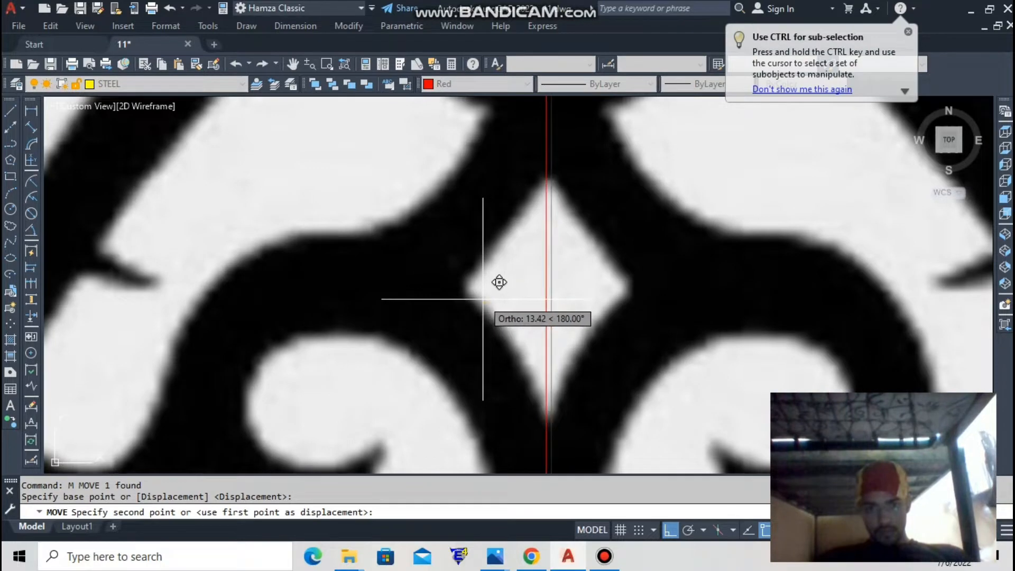
# Move the red vertical line sideways to align it with the centre of the diamond opening in the ornament image.
pyautogui.click(483, 298)
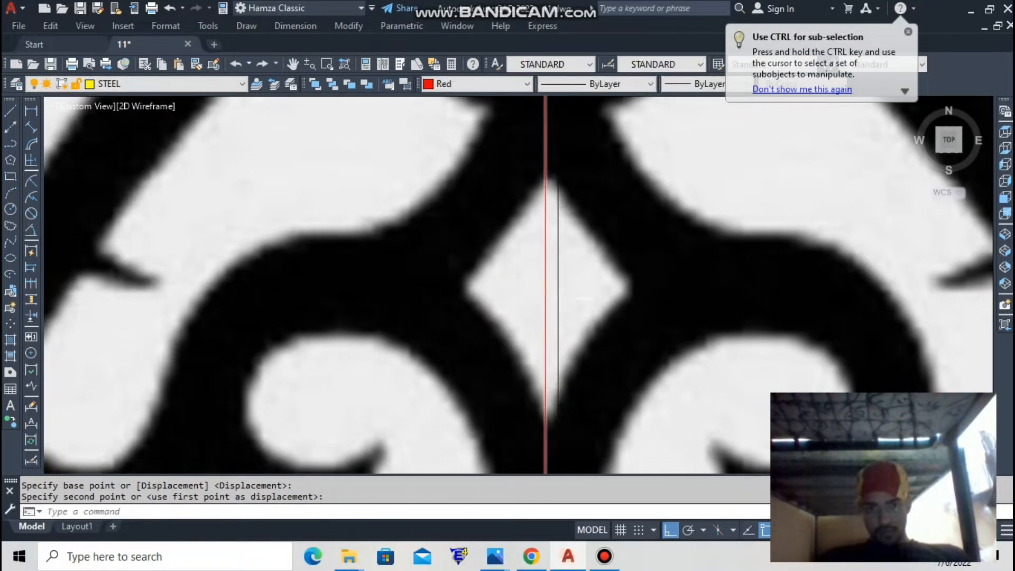
pyautogui.scroll(2, 597, 236)
pyautogui.click(587, 257)
pyautogui.click(500, 302)
pyautogui.write('m')
pyautogui.press('space')
pyautogui.click(546, 305)
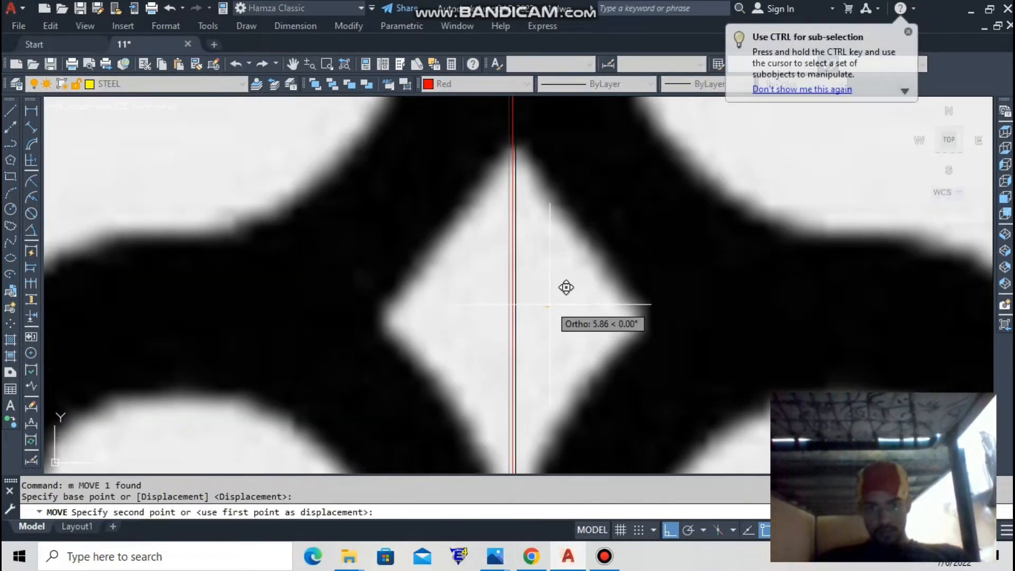
pyautogui.click(569, 287)
pyautogui.scroll(-4, 635, 286)
pyautogui.press('Escape')
pyautogui.press('Escape')
pyautogui.moveTo(669, 279); pyautogui.dragTo(579, 249, button='middle')
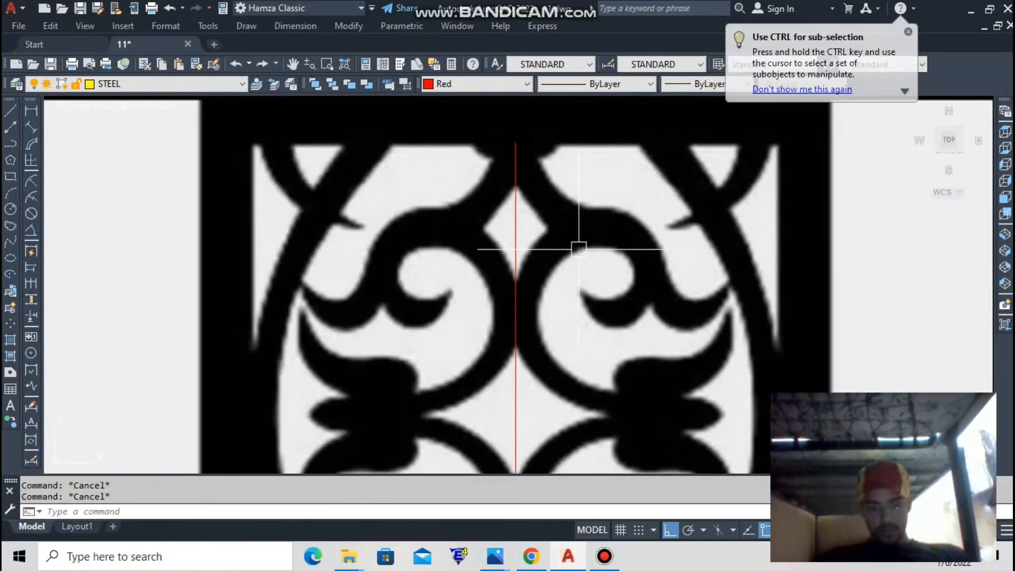
pyautogui.write('ar')
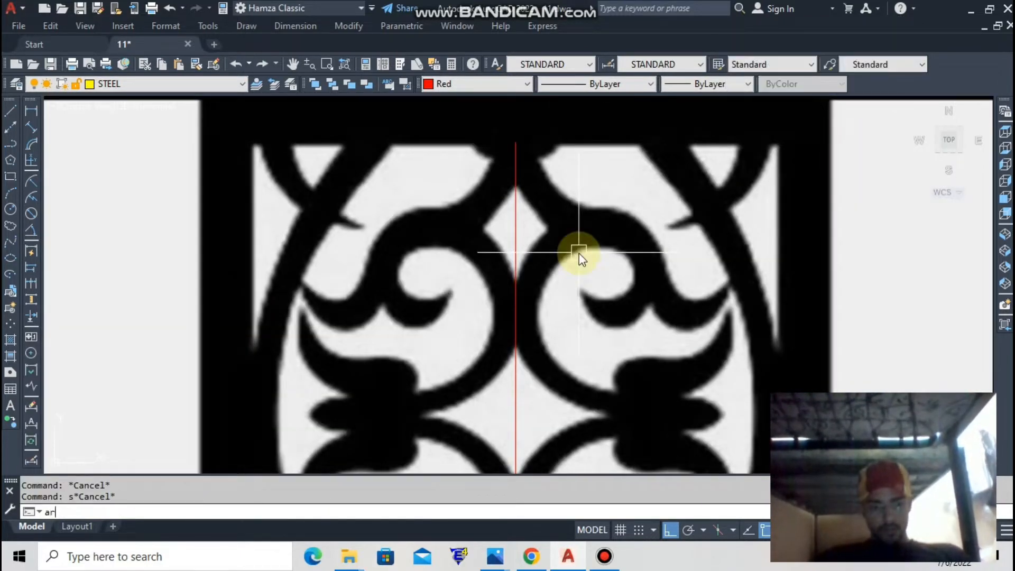
pyautogui.press('Return')
pyautogui.press('Escape')
pyautogui.press('Escape')
# Trace the right half of the central diamond with two three-point arcs that meet at its side corner.
pyautogui.write('arc')
pyautogui.press('Return')
pyautogui.scroll(2, 529, 253)
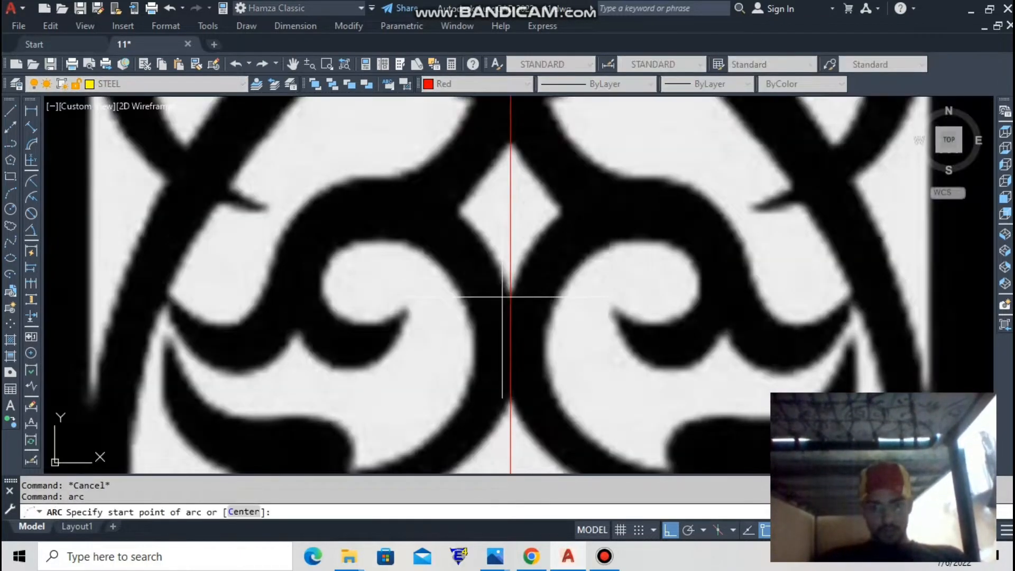
pyautogui.click(511, 291)
pyautogui.click(557, 214)
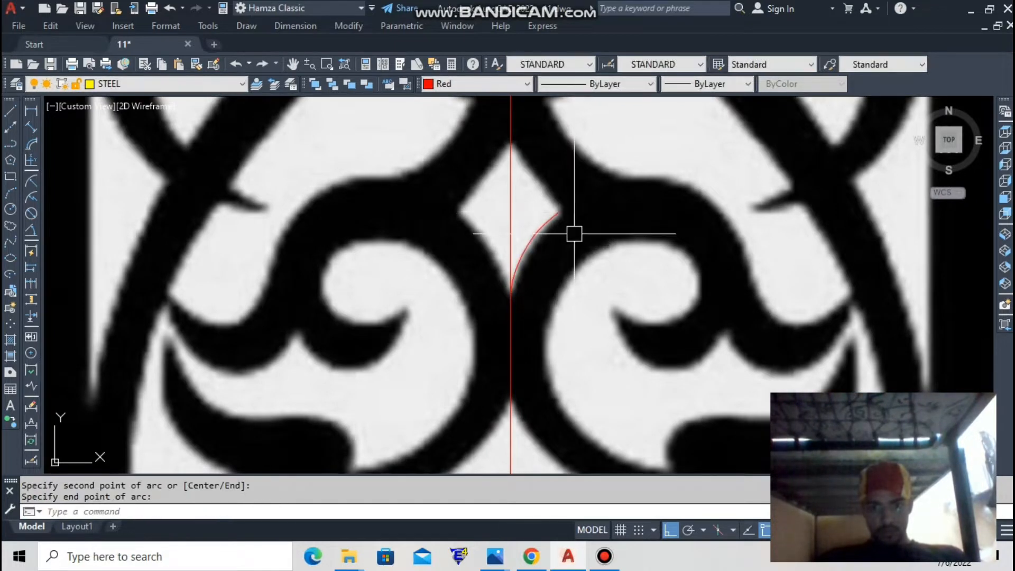
pyautogui.click(561, 210)
pyautogui.press('Return')
pyautogui.click(562, 206)
pyautogui.click(534, 176)
pyautogui.click(511, 137)
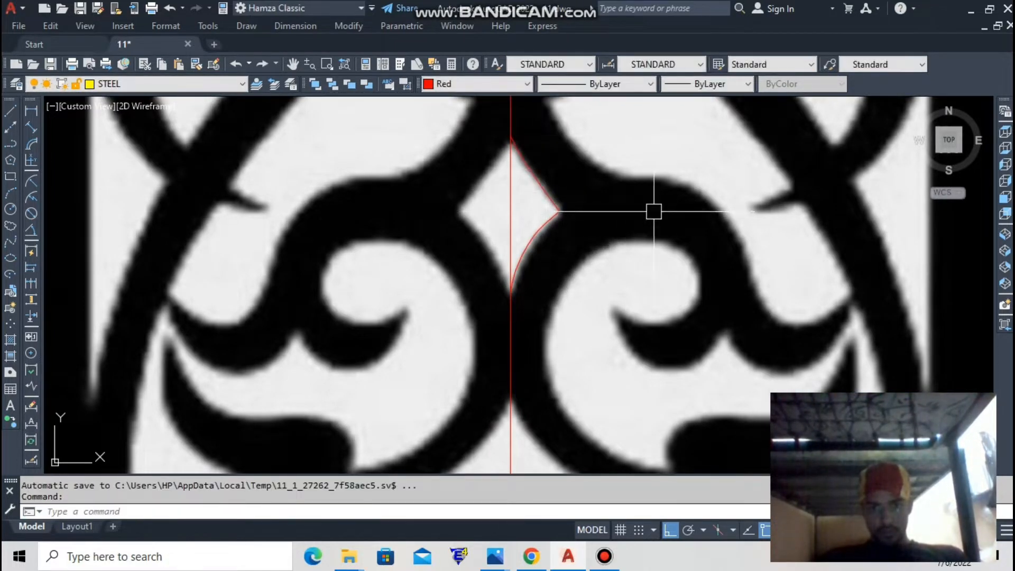
# Trace the S-shaped outer edge of the right scroll with two arcs meeting where the curve reverses.
pyautogui.scroll(-2, 663, 298)
pyautogui.scroll(-4, 694, 215)
pyautogui.scroll(6, 467, 226)
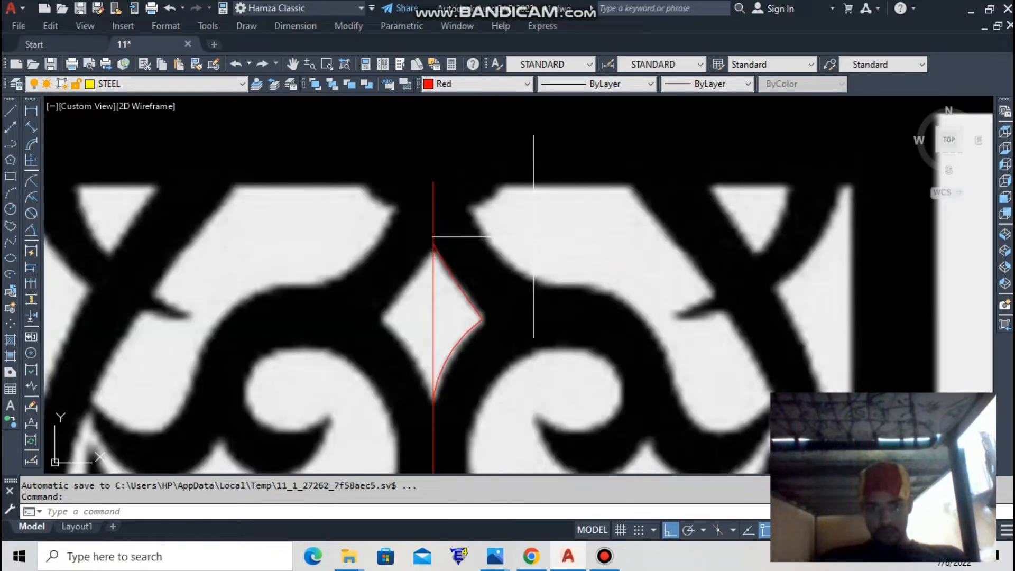
pyautogui.press('Return')
pyautogui.click(470, 208)
pyautogui.click(496, 243)
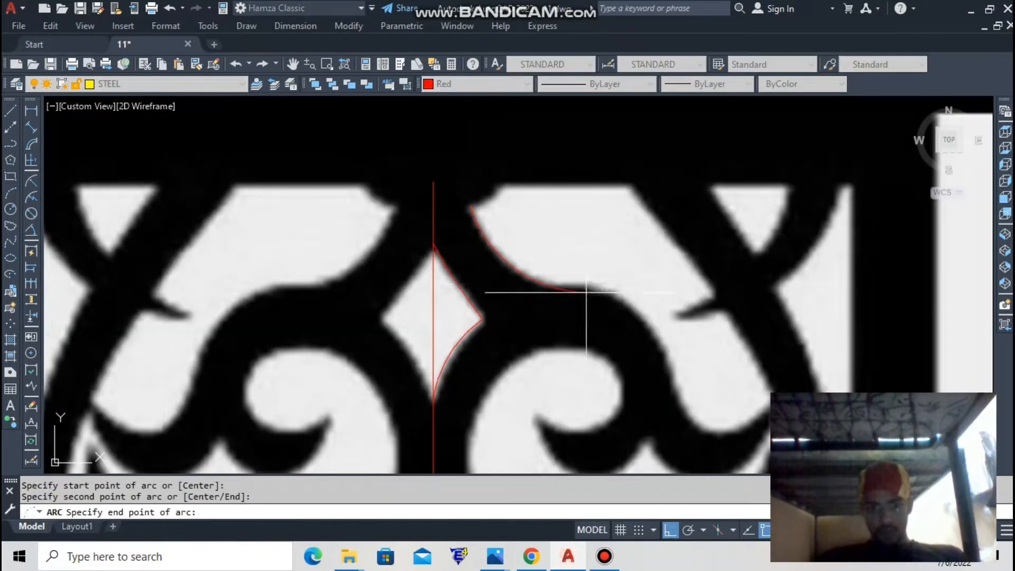
pyautogui.click(573, 285)
pyautogui.press('Return')
pyautogui.click(690, 412)
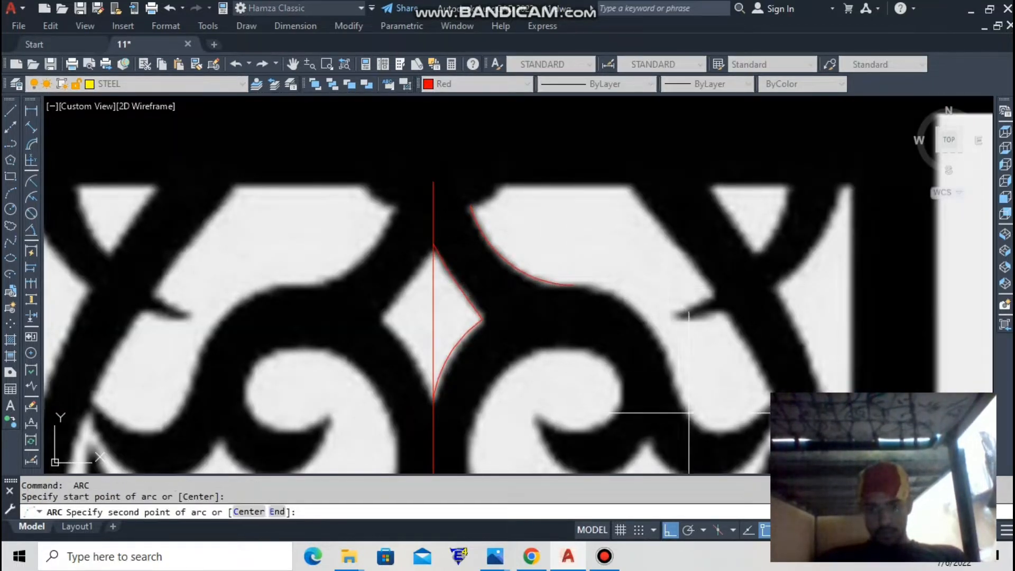
pyautogui.click(703, 376)
pyautogui.click(572, 285)
# Select the two arcs of the S-shaped edge and stretch their shared endpoint to fit the image outline.
pyautogui.click(584, 274)
pyautogui.click(567, 292)
pyautogui.scroll(4, 569, 292)
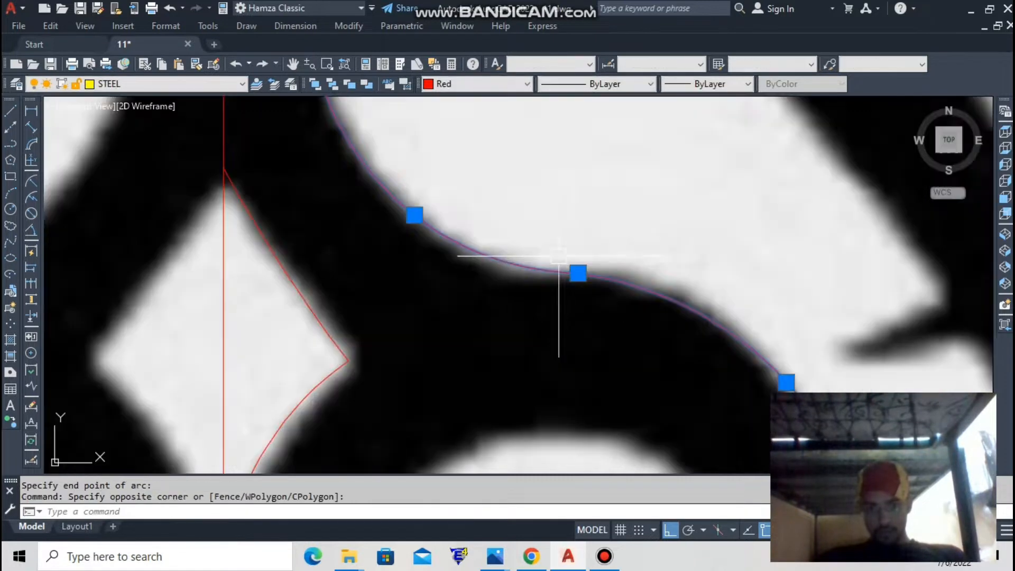
pyautogui.click(578, 273)
pyautogui.scroll(6, 578, 273)
pyautogui.scroll(-8, 580, 292)
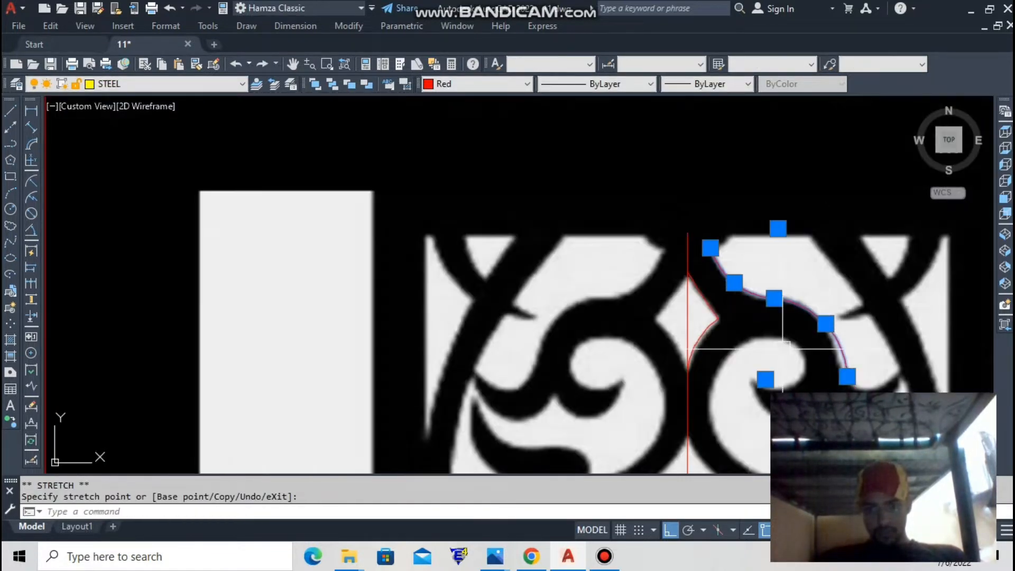
pyautogui.scroll(-3, 899, 313)
pyautogui.scroll(10, 612, 329)
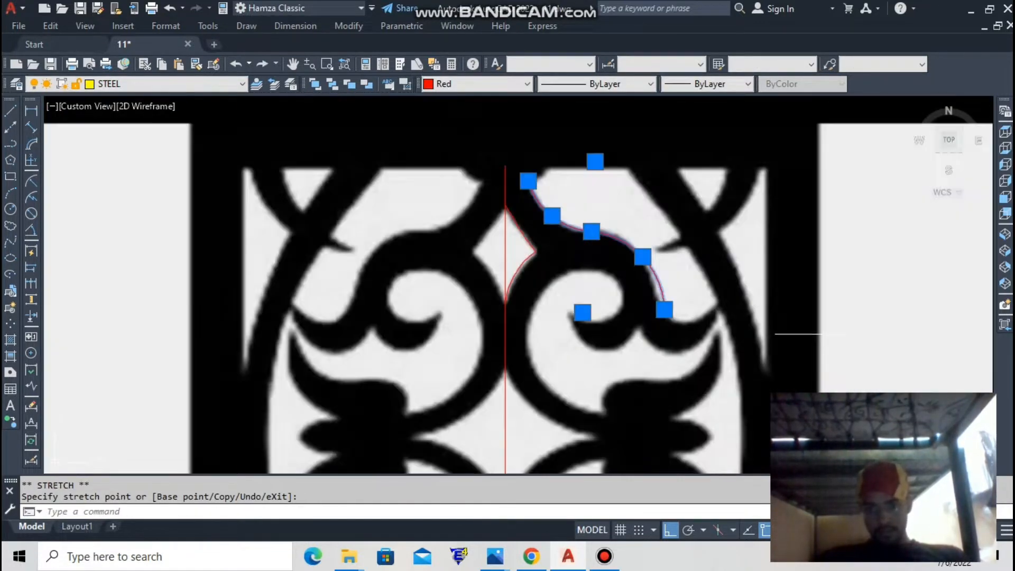
pyautogui.press('Escape')
pyautogui.press('Escape')
# Draw an arc along the bowl under the right scroll's outer edge and stretch the S-curve's lower end onto the new arc's end.
pyautogui.press('space')
pyautogui.click(724, 319)
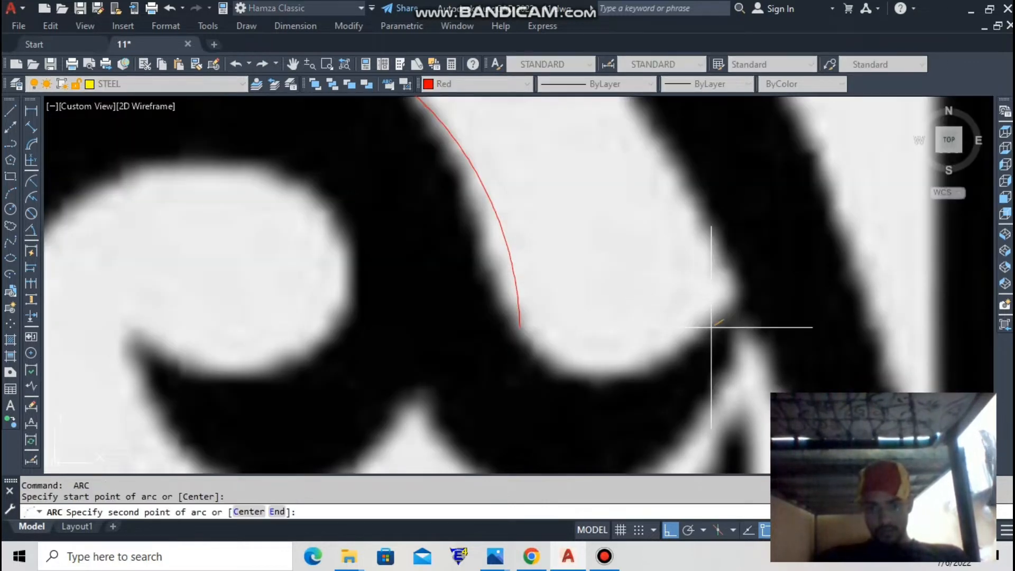
pyautogui.click(624, 375)
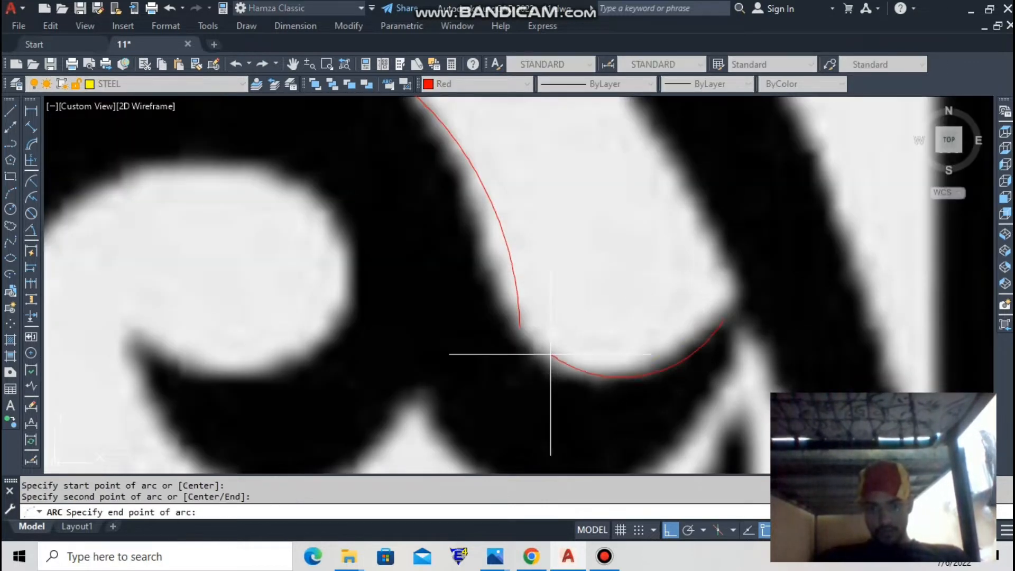
pyautogui.click(488, 266)
pyautogui.click(521, 302)
pyautogui.click(521, 326)
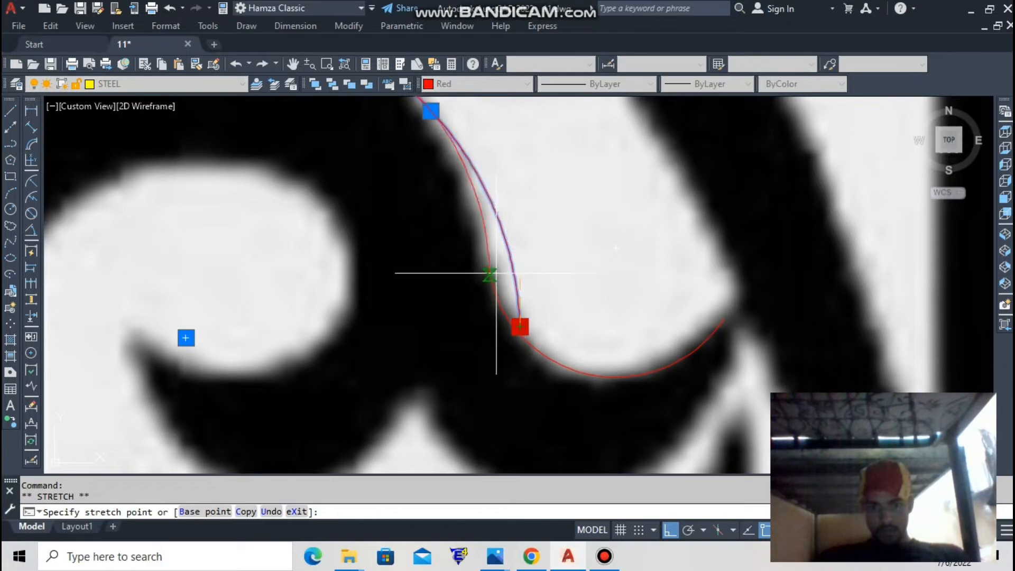
pyautogui.scroll(-4, 490, 272)
pyautogui.press('Escape')
# Trace the inside of the right spiral with one arc around its small curl and one along its large outer sweep.
pyautogui.scroll(2, 412, 307)
pyautogui.write('arc')
pyautogui.press('Return')
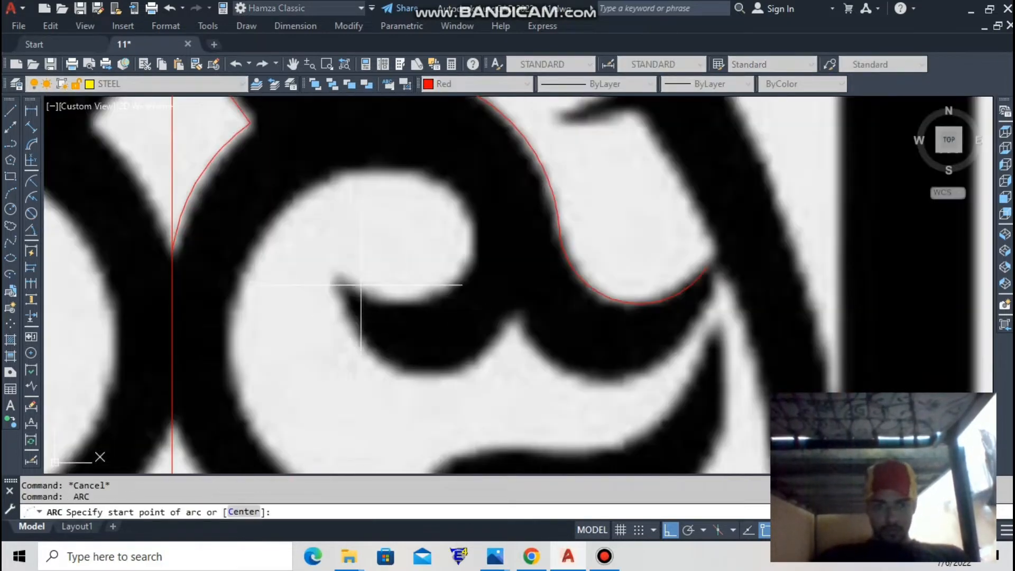
pyautogui.click(347, 281)
pyautogui.click(470, 243)
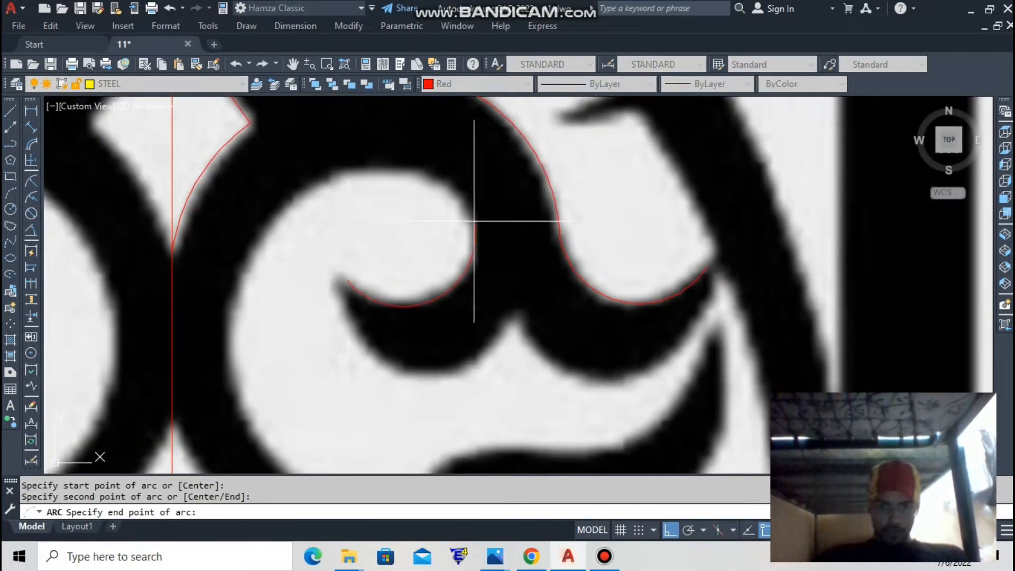
pyautogui.click(392, 168)
pyautogui.scroll(-2, 370, 280)
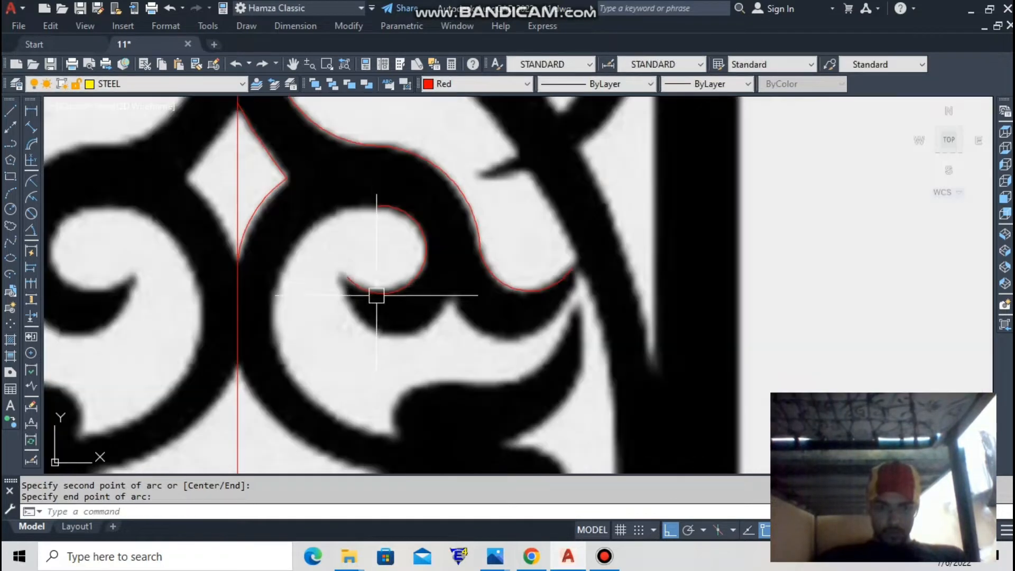
pyautogui.press('Return')
pyautogui.click(396, 437)
pyautogui.click(273, 312)
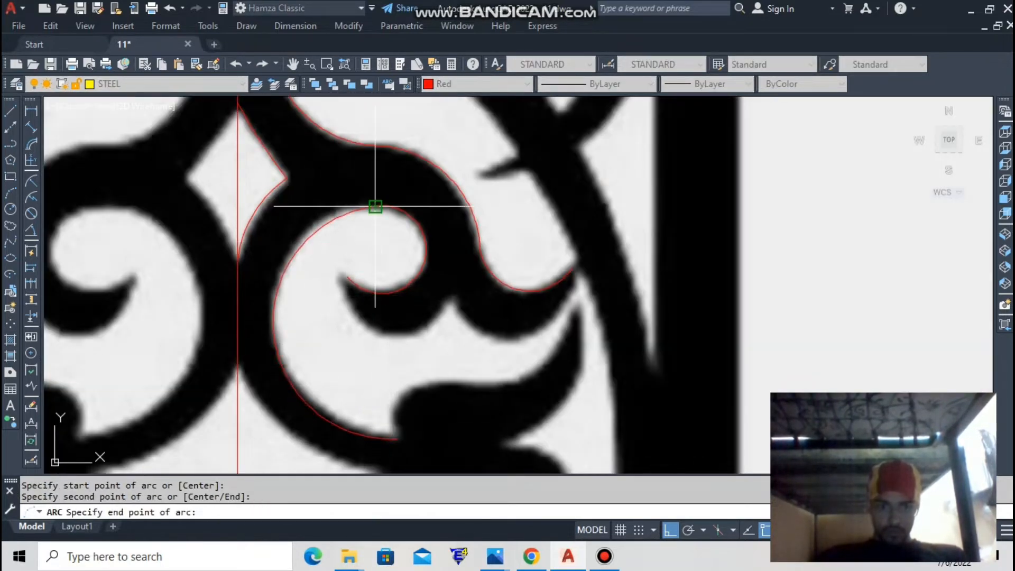
pyautogui.click(375, 206)
# Turn Ortho off and stretch the midpoint of the spiral's large arc to fit the image outline.
pyautogui.scroll(6, 389, 217)
pyautogui.click(401, 206)
pyautogui.click(331, 150)
pyautogui.scroll(-4, 269, 248)
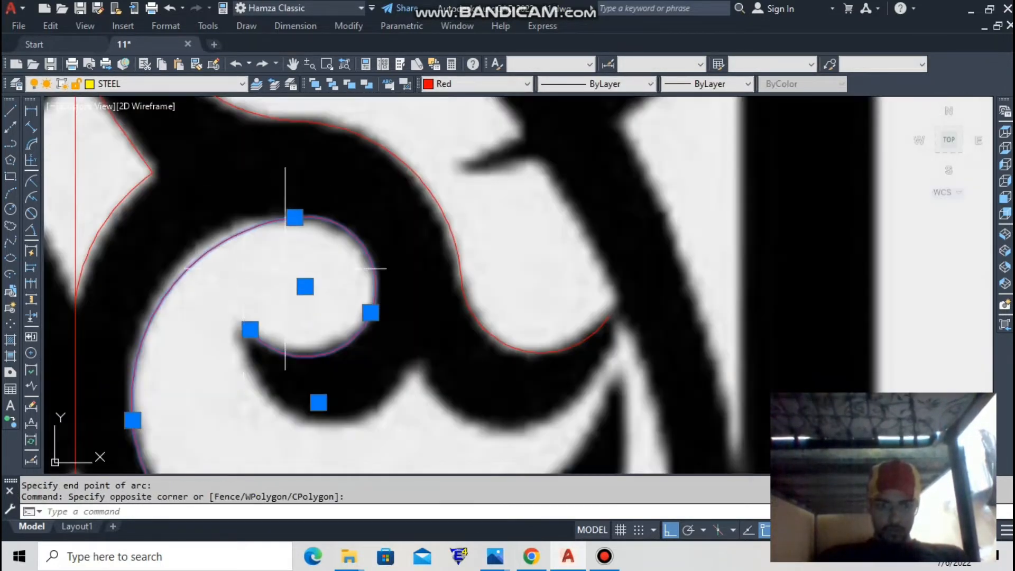
pyautogui.scroll(2, 132, 420)
pyautogui.click(133, 420)
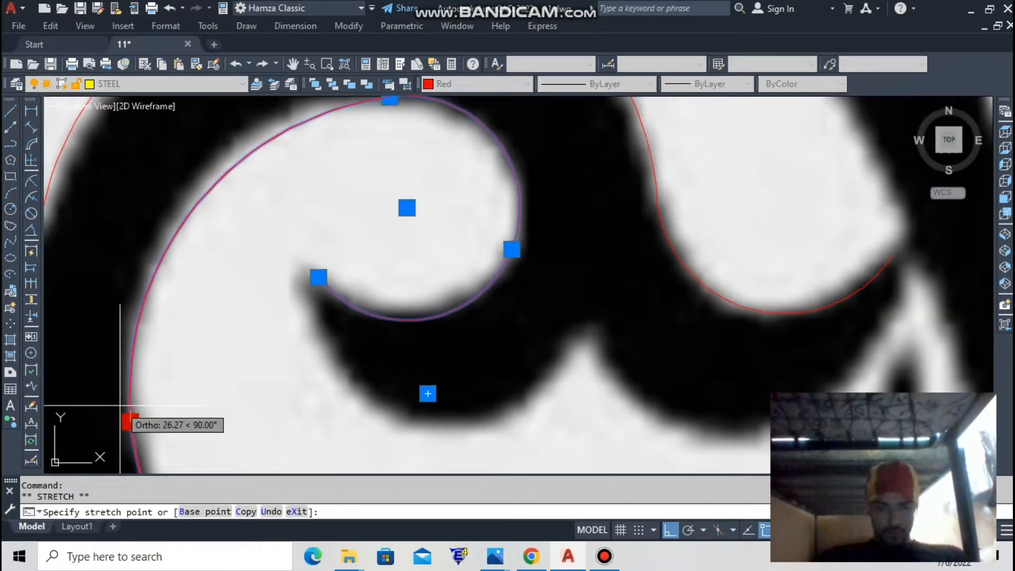
pyautogui.press('F9')
pyautogui.press('F8')
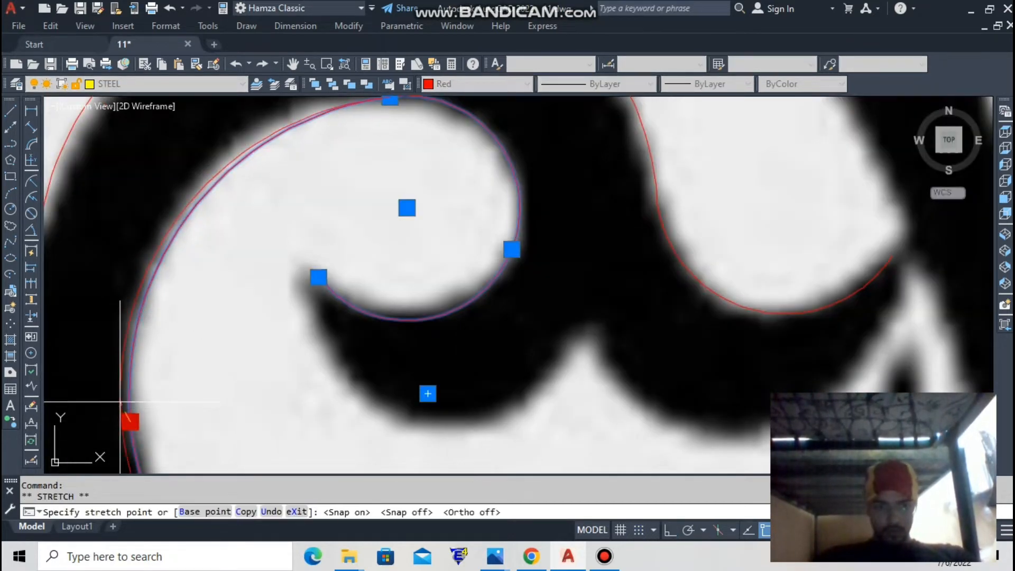
pyautogui.scroll(-3, 120, 402)
pyautogui.press('Escape')
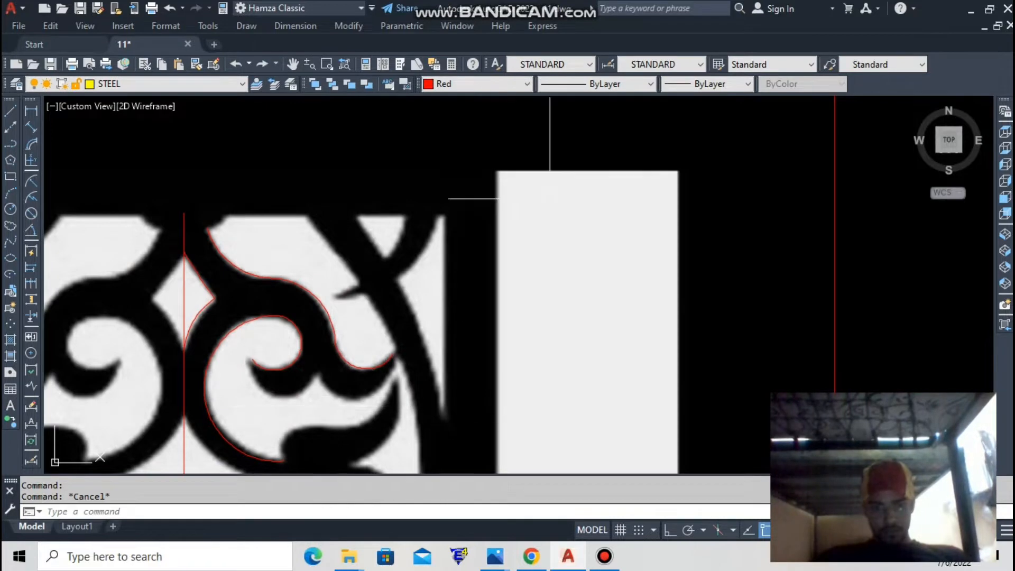
# Trace the underside of the spiral's curled tip with an arc from the cusp between the two lobes to the curl's end.
pyautogui.scroll(-4, 510, 272)
pyautogui.scroll(2, 419, 430)
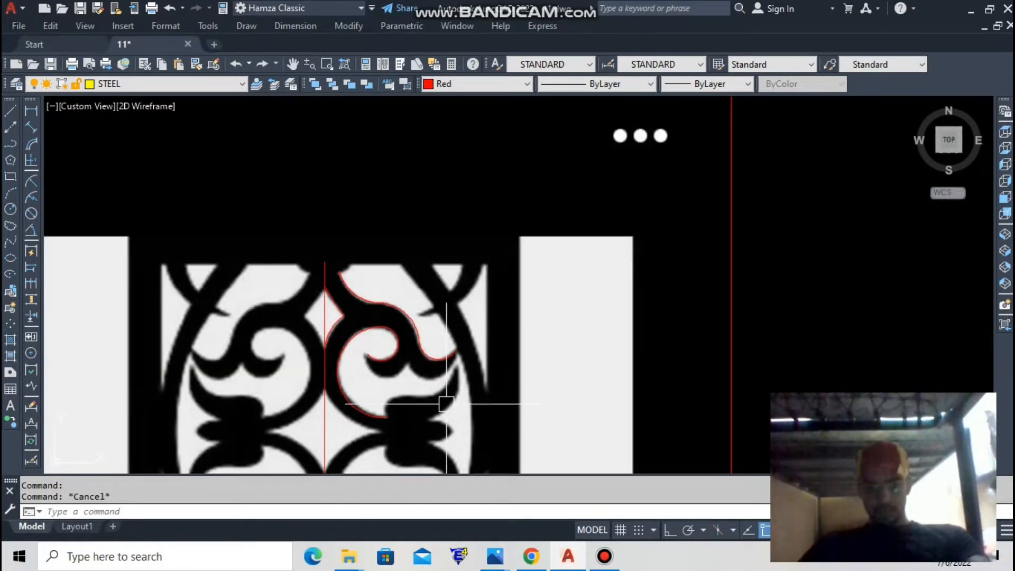
pyautogui.moveTo(444, 403); pyautogui.dragTo(512, 255, button='middle')
pyautogui.scroll(2, 488, 256)
pyautogui.press('Escape')
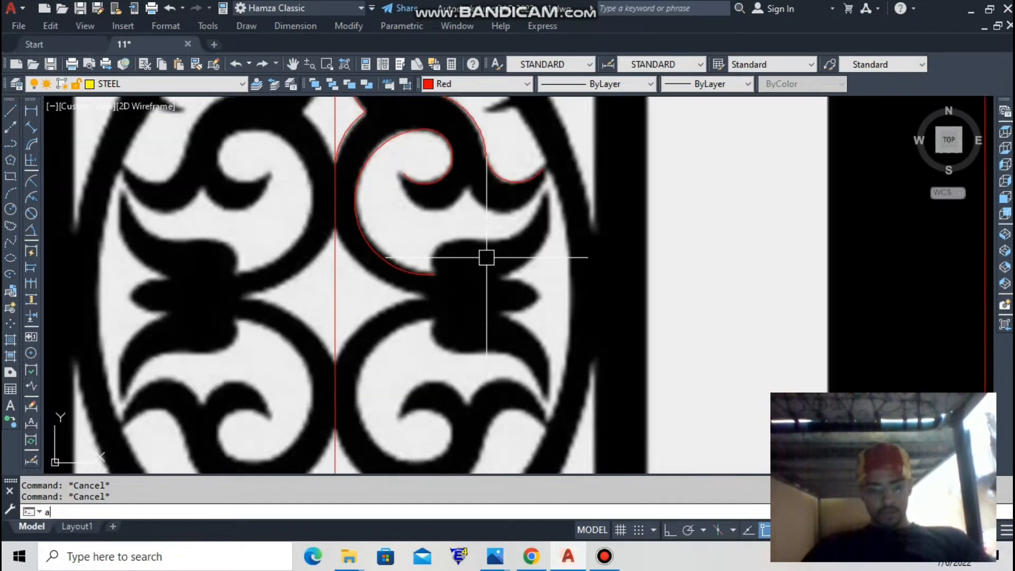
pyautogui.press('Return')
pyautogui.scroll(4, 468, 238)
pyautogui.scroll(-2, 464, 215)
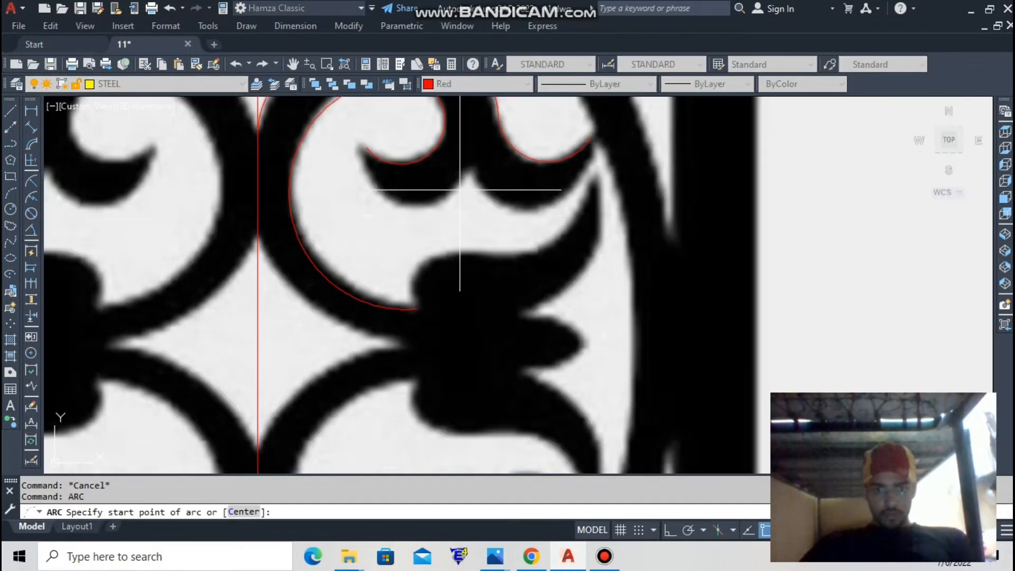
pyautogui.click(467, 169)
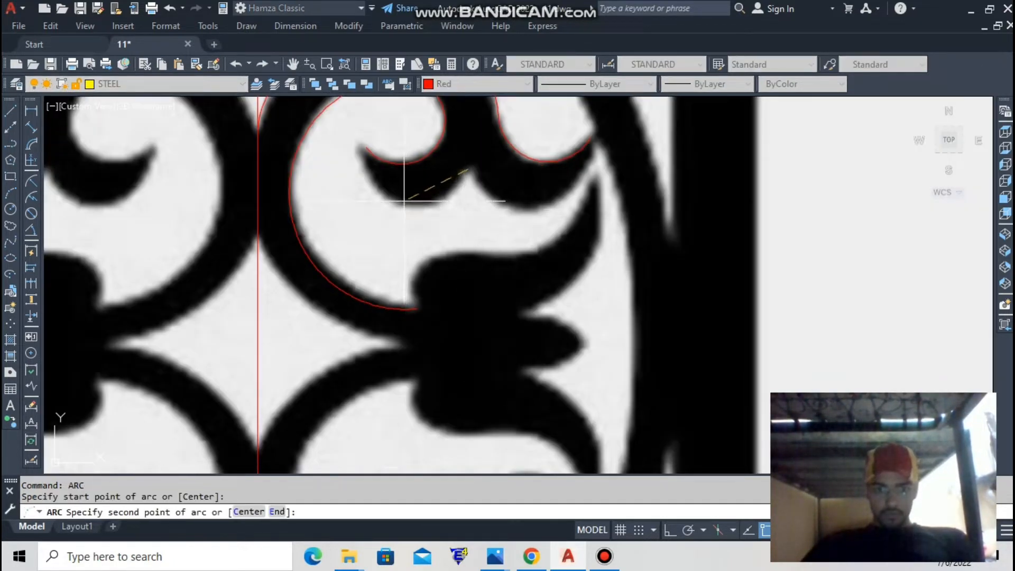
pyautogui.click(404, 200)
pyautogui.click(366, 148)
# Draw an arc under the second lobe, from the cusp to the outer end of the traced bowl.
pyautogui.press('Return')
pyautogui.write('b')
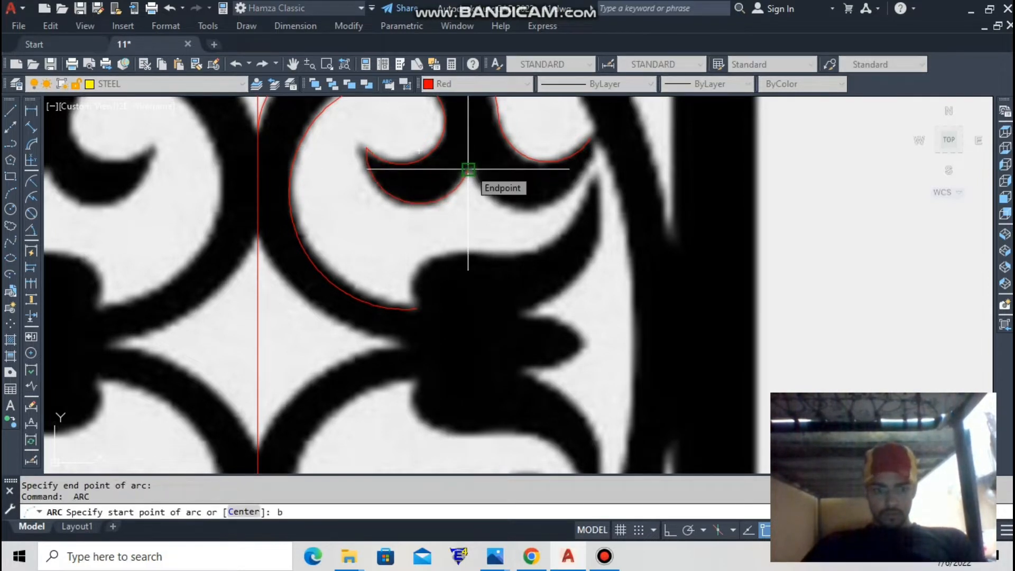
pyautogui.click(468, 169)
pyautogui.click(526, 206)
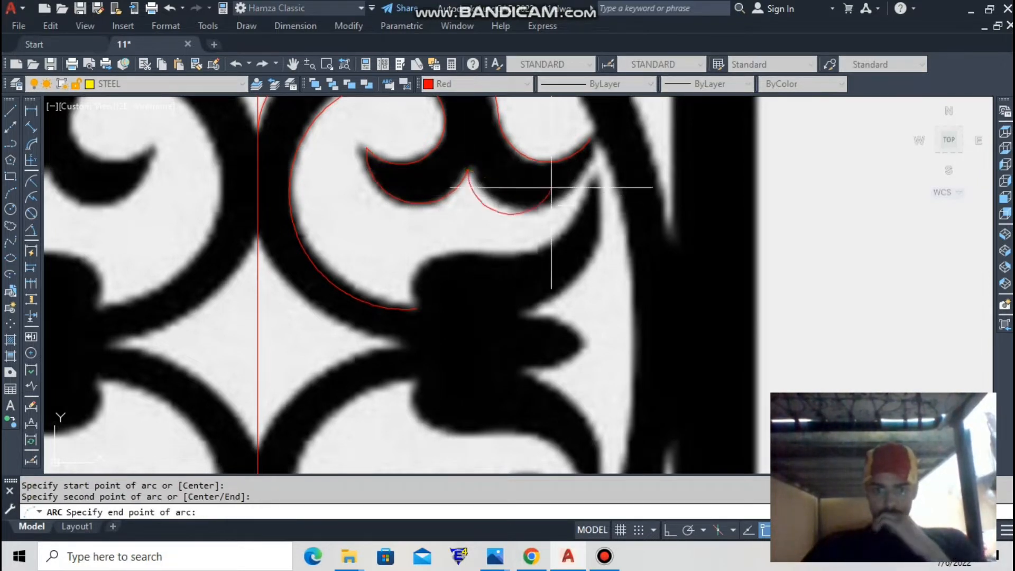
pyautogui.click(591, 140)
# Trace the upper edge of the leaf below the lobes with an arc from its pointed tip to the flat stretch.
pyautogui.press('Return')
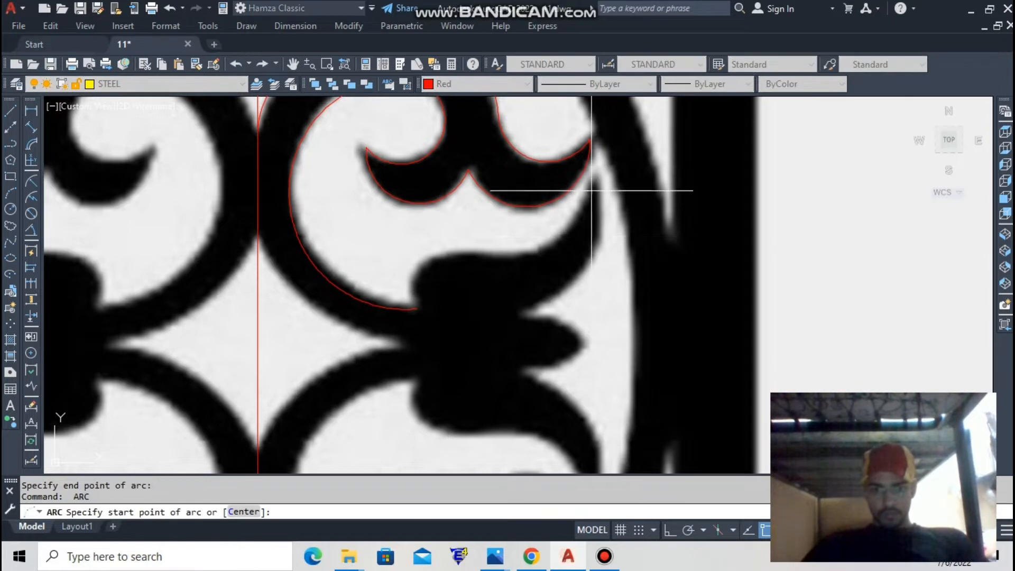
pyautogui.click(592, 181)
pyautogui.click(573, 224)
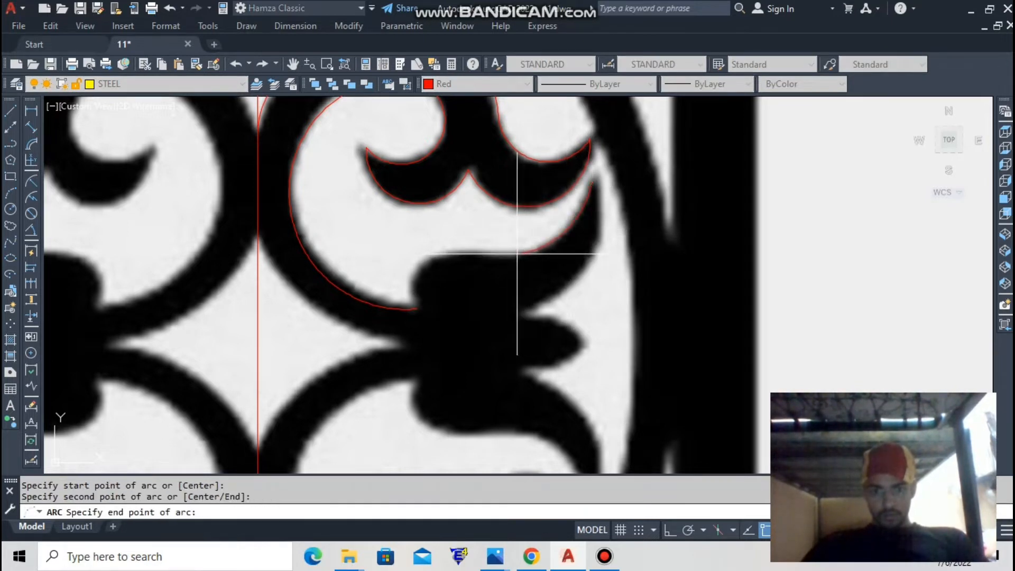
pyautogui.click(517, 254)
pyautogui.press('Return')
pyautogui.click(517, 254)
pyautogui.click(466, 252)
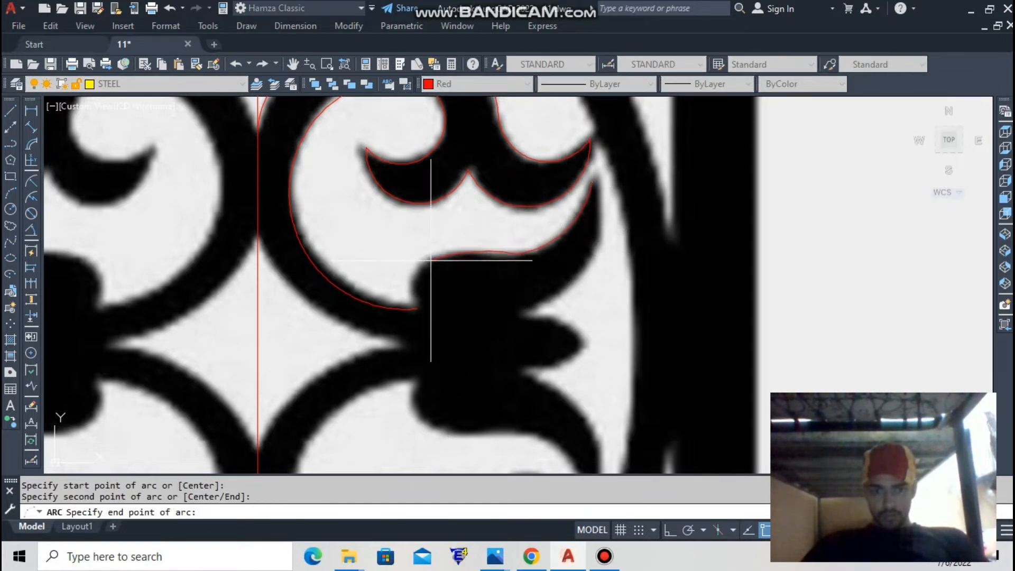
pyautogui.scroll(2, 450, 255)
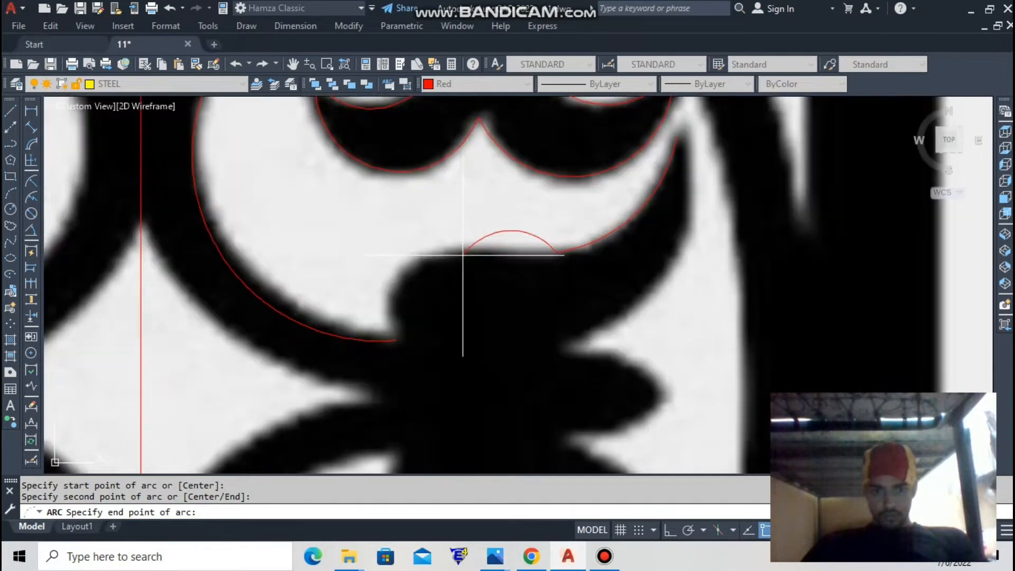
pyautogui.press('Escape')
pyautogui.press('Escape')
# Trace the leaf's rounded inner corner and flat upper stretch with two arcs, from the end of the spiral's large arc to the leaf's existing arc.
pyautogui.press('Return')
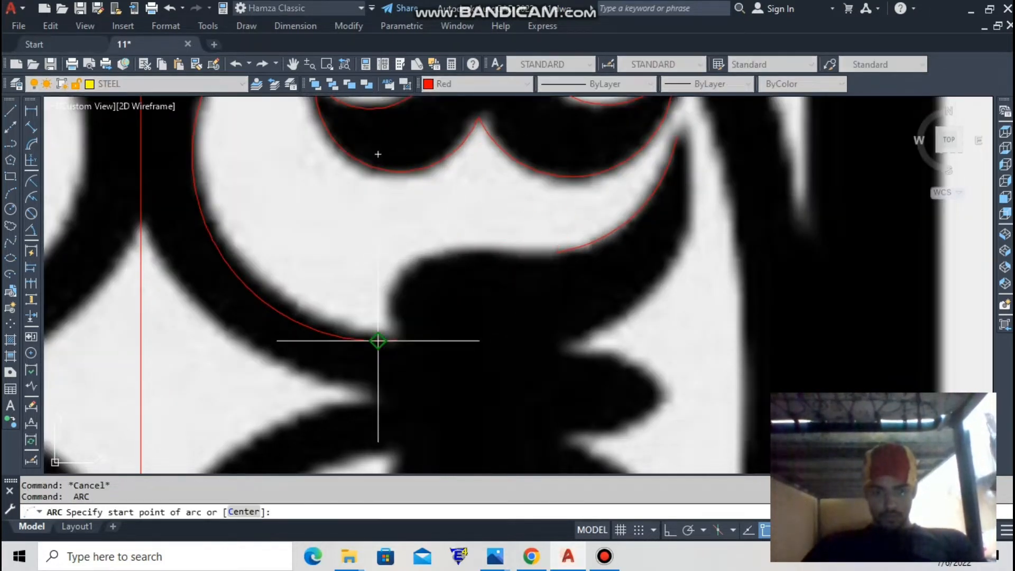
pyautogui.click(394, 340)
pyautogui.click(392, 302)
pyautogui.click(431, 258)
pyautogui.press('Return')
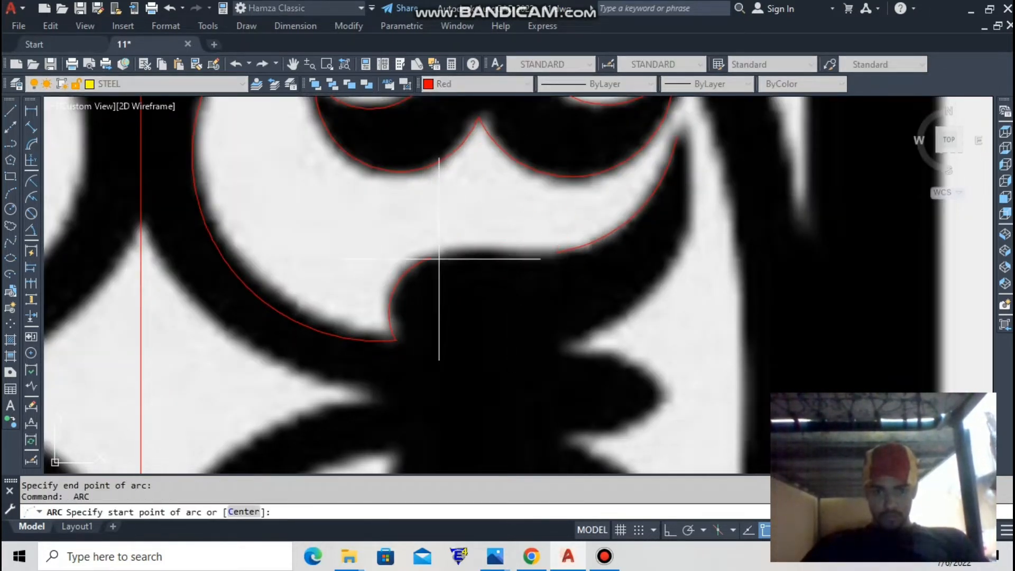
pyautogui.click(431, 257)
pyautogui.click(500, 252)
pyautogui.click(559, 252)
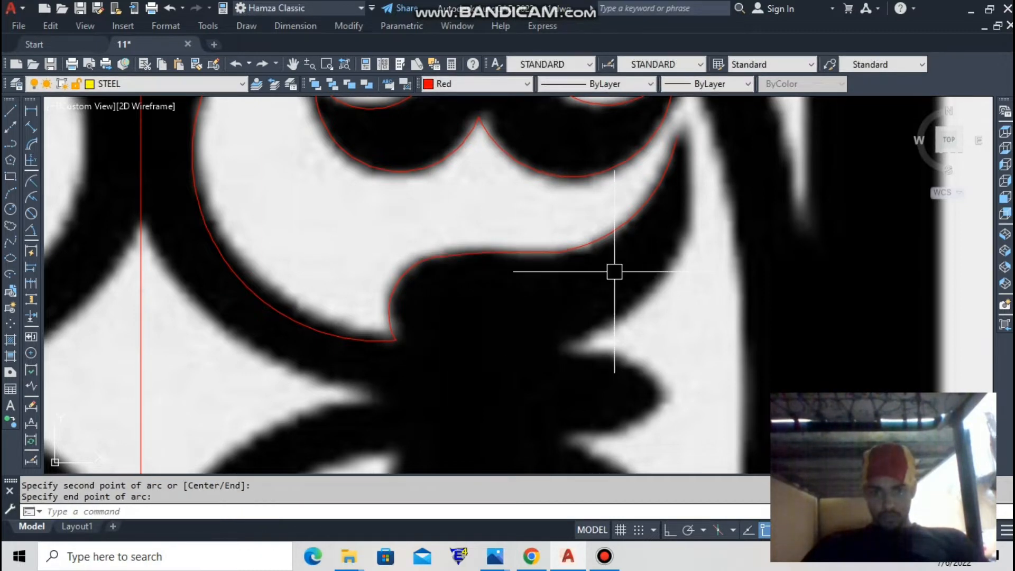
# Trace the lower edge of the leaf with an arc from its pointed tip to the notch above the small bud.
pyautogui.scroll(-3, 614, 272)
pyautogui.scroll(3, 612, 227)
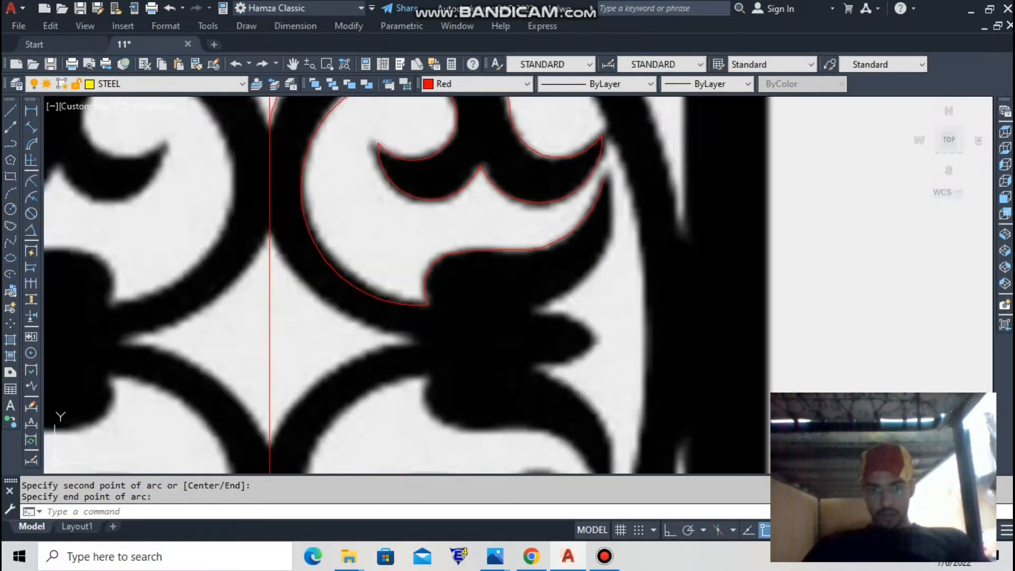
pyautogui.press('Return')
pyautogui.click(603, 179)
pyautogui.click(596, 256)
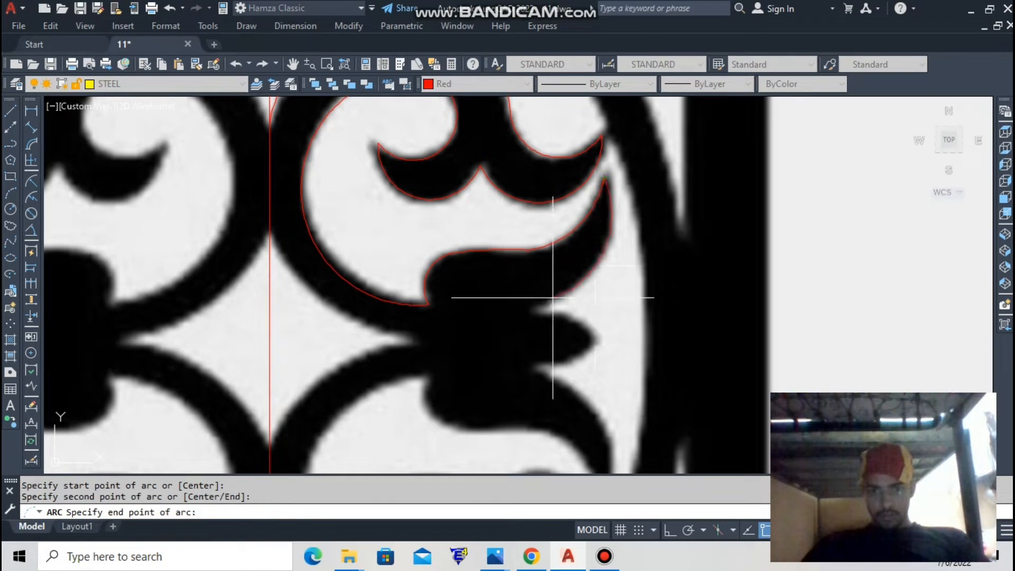
pyautogui.click(534, 305)
# Trace the small pointed bud below the leaf with two arcs, one along its upper edge and one along its lower edge.
pyautogui.press('Return')
pyautogui.click(594, 342)
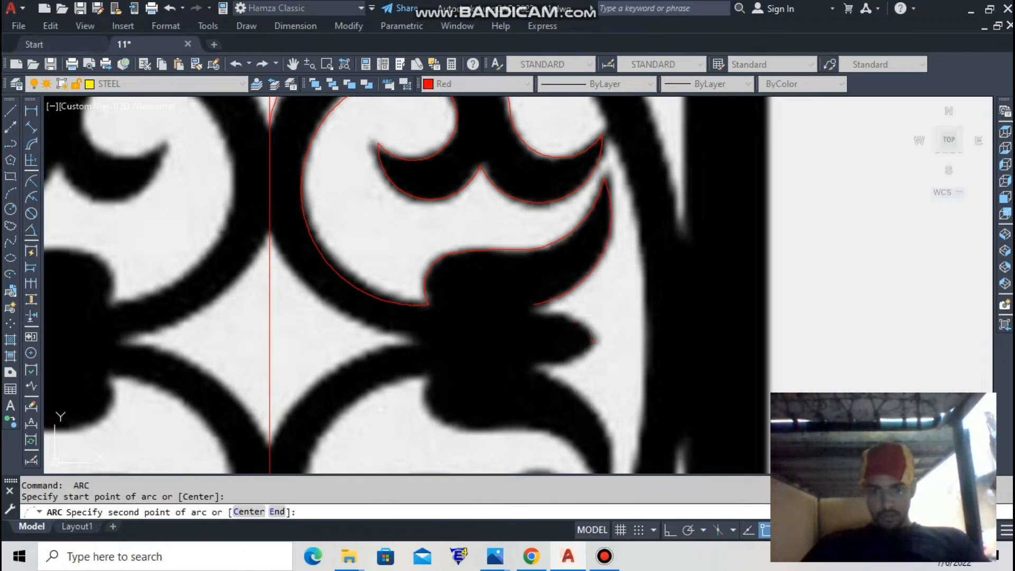
pyautogui.click(576, 321)
pyautogui.click(536, 314)
pyautogui.press('Return')
pyautogui.click(538, 366)
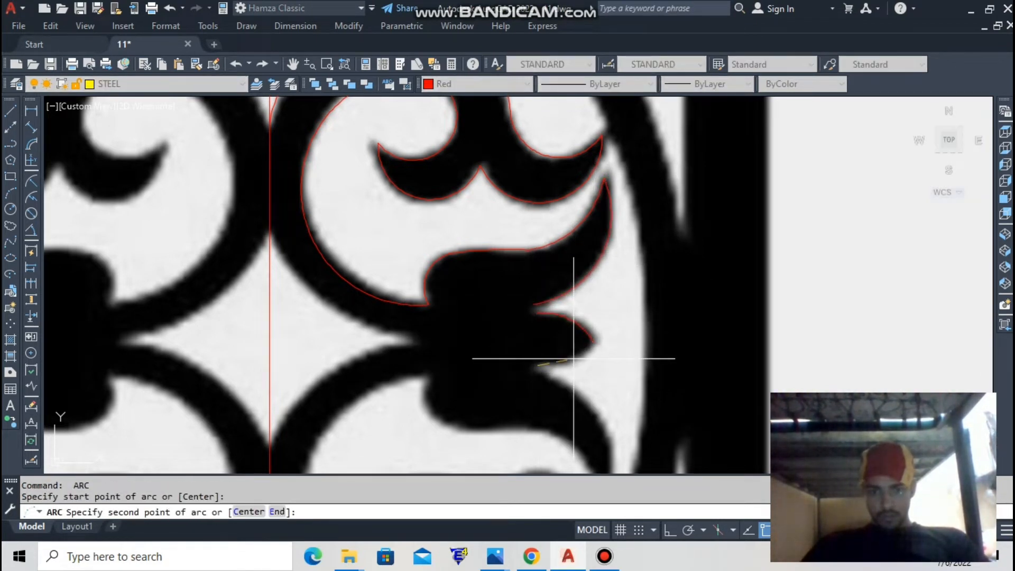
pyautogui.click(573, 359)
pyautogui.click(595, 343)
# Select the two bud arcs and stretch their outer ends to meet at one point on the bud's tip.
pyautogui.scroll(4, 601, 354)
pyautogui.click(601, 353)
pyautogui.click(567, 323)
pyautogui.click(584, 329)
pyautogui.scroll(2, 572, 321)
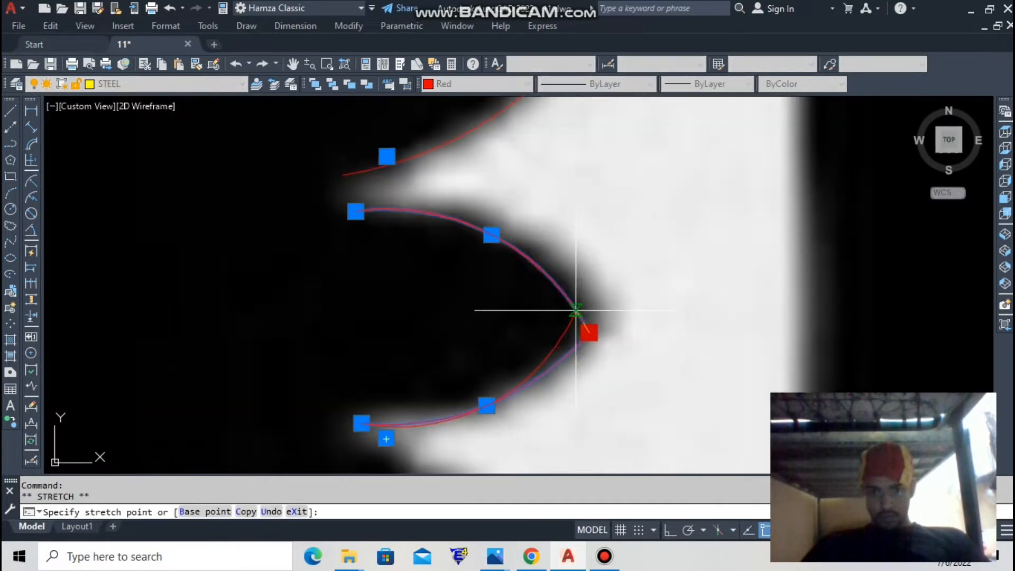
pyautogui.click(577, 312)
pyautogui.press('Escape')
pyautogui.scroll(-2, 411, 277)
pyautogui.press('Escape')
pyautogui.scroll(-3, 373, 249)
# Stretch the inner end of the bud's upper arc to line up below the inner end of the leaf's lower arc.
pyautogui.scroll(4, 369, 236)
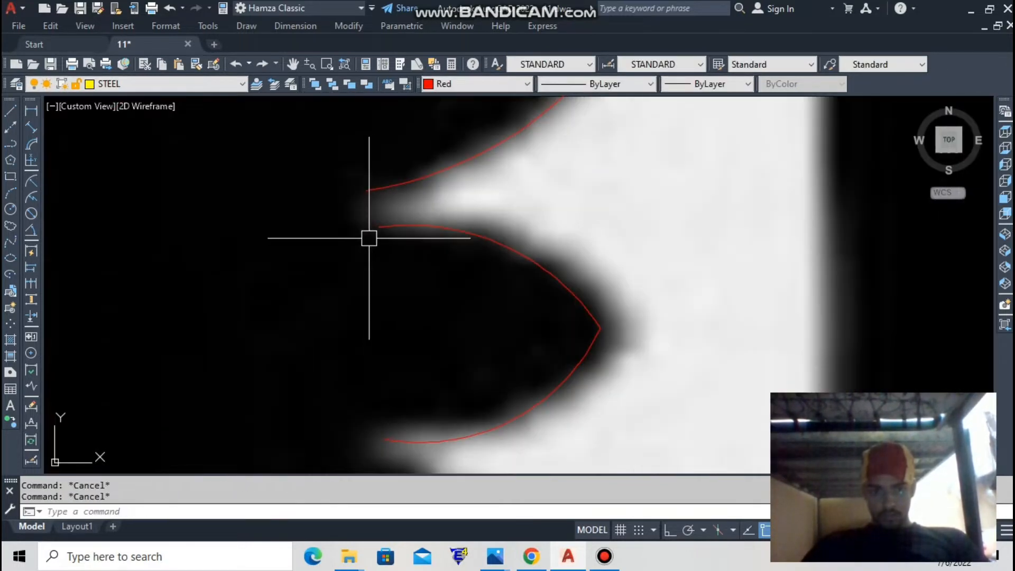
pyautogui.click(376, 226)
pyautogui.click(375, 226)
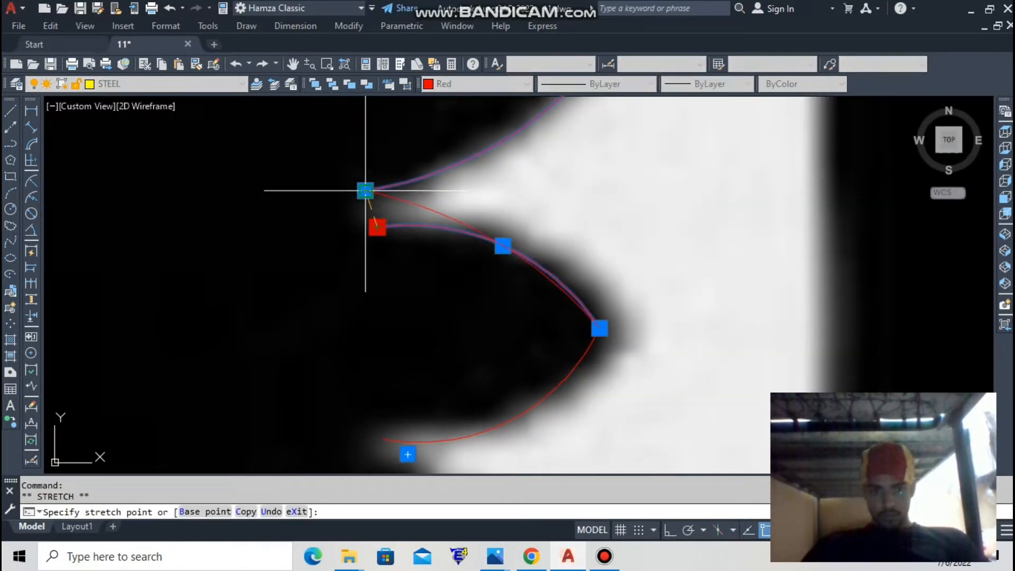
pyautogui.scroll(2, 364, 227)
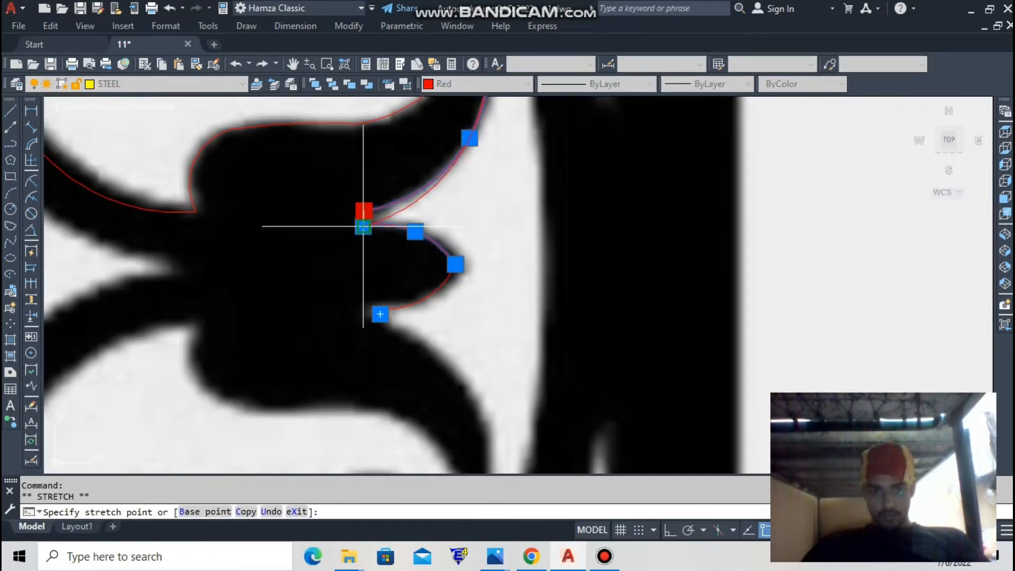
pyautogui.press('Escape')
pyautogui.press('Escape')
pyautogui.scroll(-3, 375, 227)
pyautogui.press('Escape')
# Close the notch between leaf and bud with a small rounded arc joining the inner ends of their arcs.
pyautogui.write('arc')
pyautogui.press('Return')
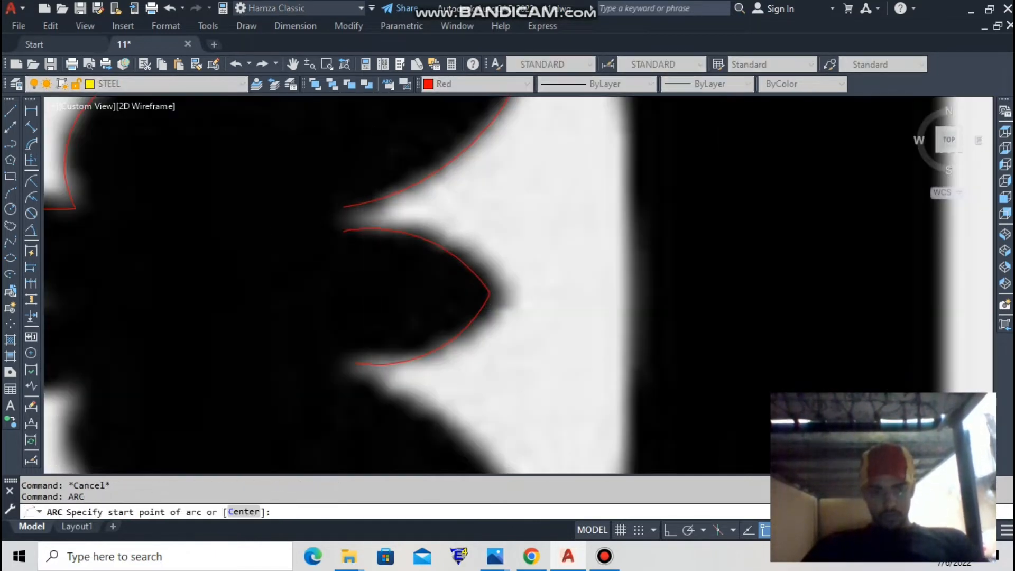
pyautogui.scroll(3, 370, 268)
pyautogui.click(346, 218)
pyautogui.click(356, 158)
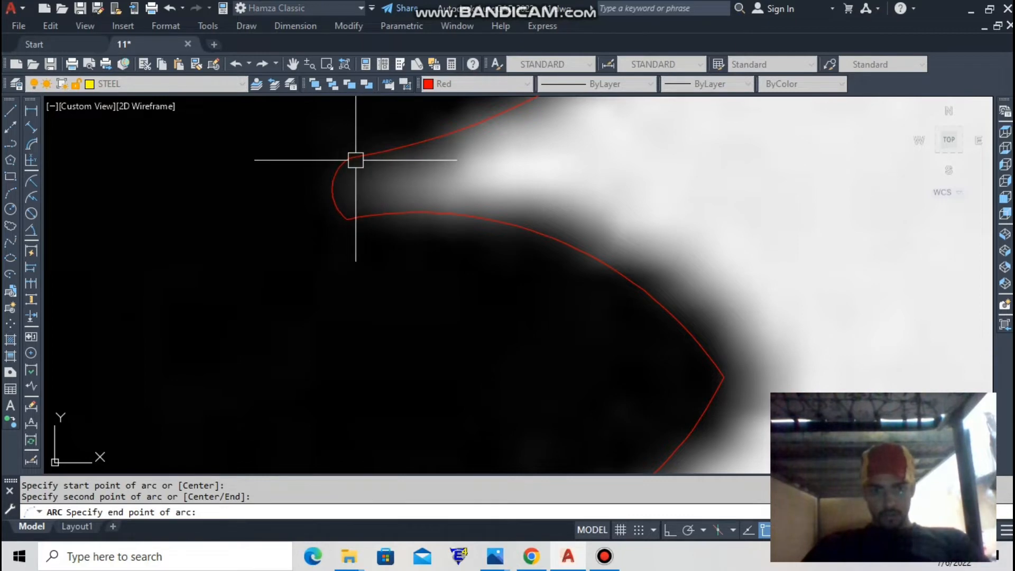
pyautogui.press('Escape')
pyautogui.scroll(6, 390, 277)
pyautogui.scroll(-2, 474, 382)
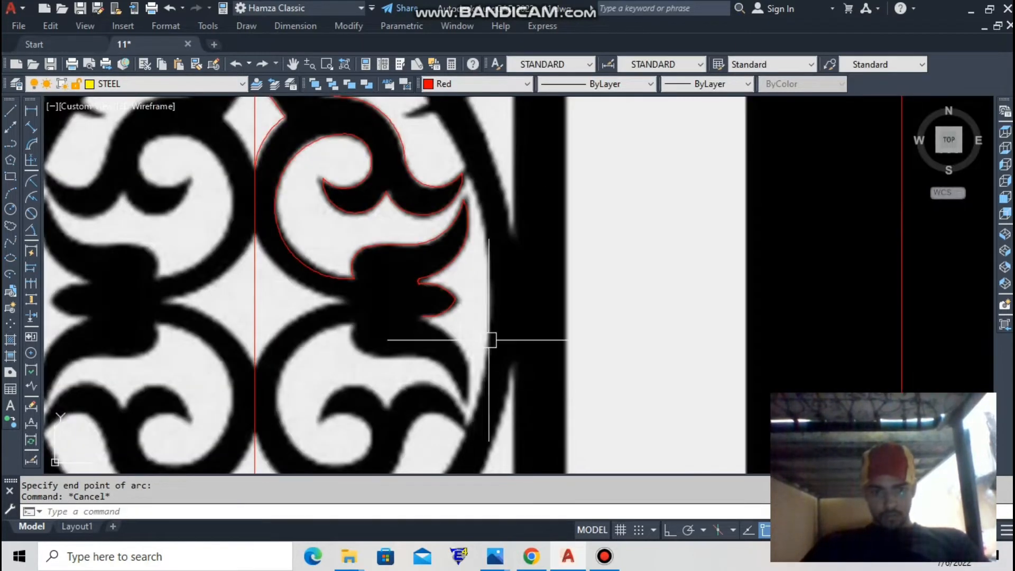
pyautogui.press('Escape')
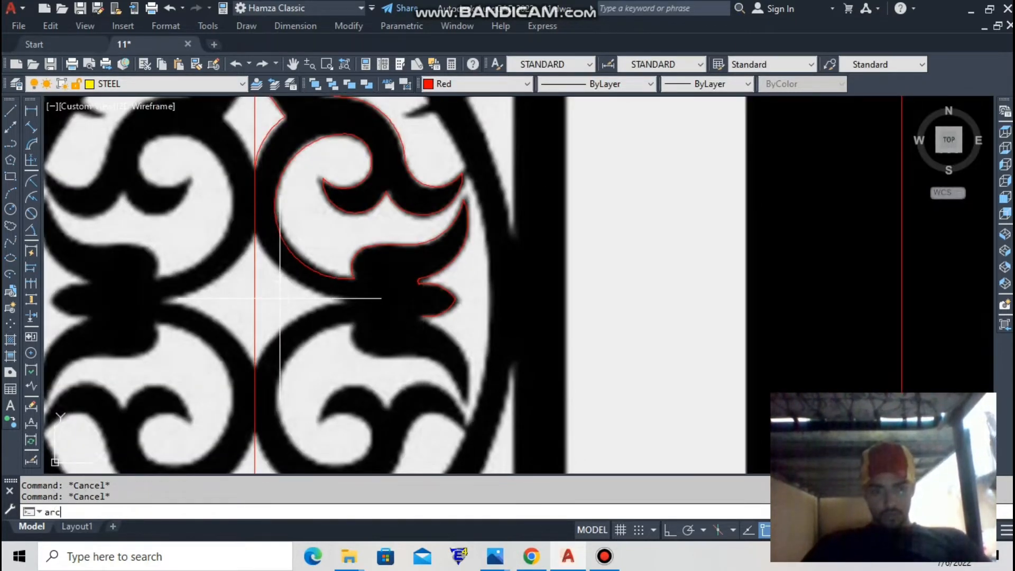
# Draw an arc along the upper spiral's outer edge, from the cusp beside the leaf base past the centre line to the diamond's corner.
pyautogui.press('Return')
pyautogui.scroll(2, 325, 283)
pyautogui.click(359, 315)
pyautogui.scroll(-2, 250, 218)
pyautogui.scroll(2, 228, 191)
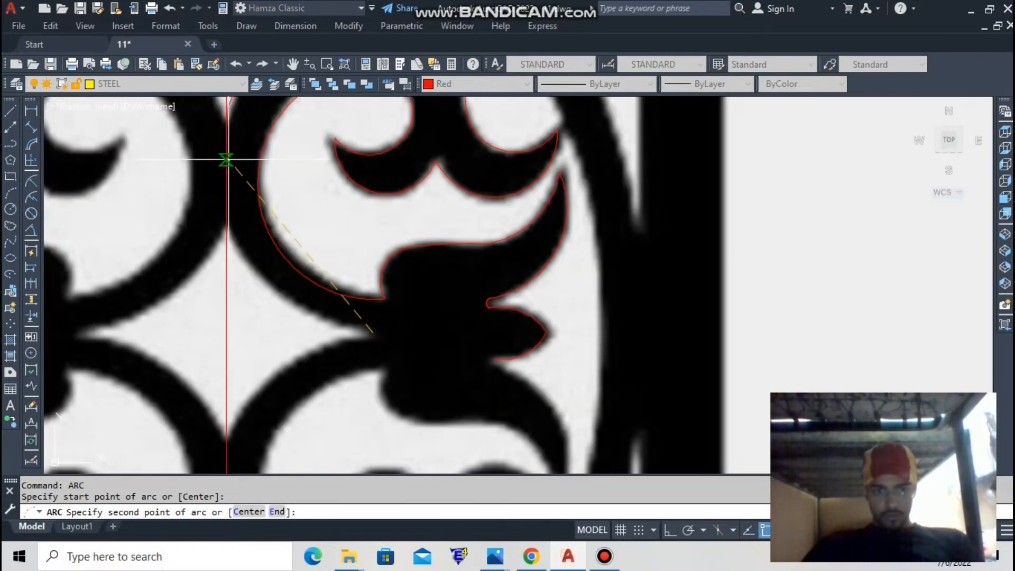
pyautogui.scroll(2, 226, 193)
pyautogui.scroll(-4, 227, 222)
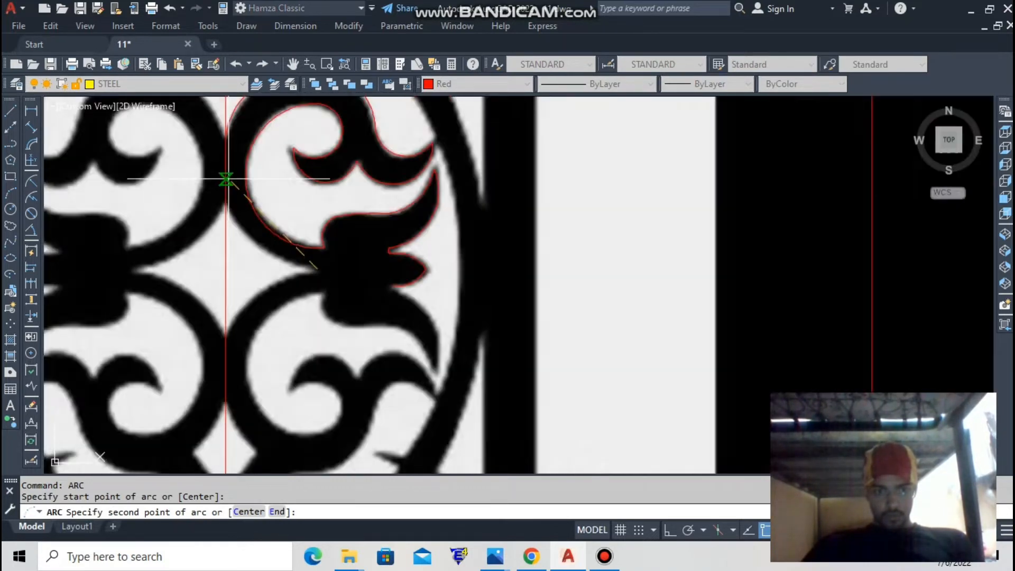
pyautogui.scroll(5, 226, 177)
pyautogui.click(226, 165)
pyautogui.scroll(-4, 284, 215)
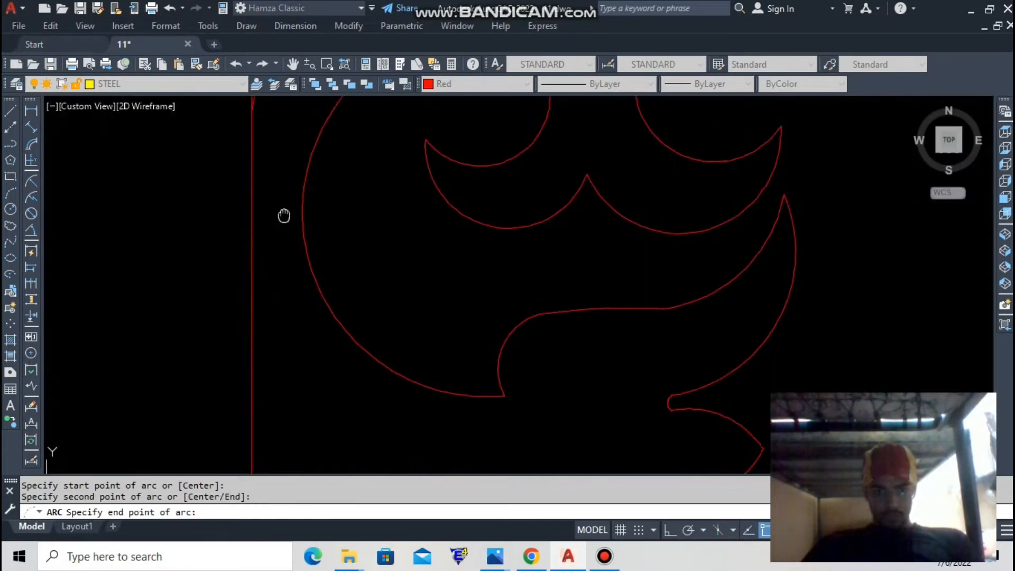
pyautogui.scroll(3, 332, 125)
pyautogui.scroll(2, 302, 120)
pyautogui.press('Escape')
pyautogui.press('Escape')
pyautogui.press('Escape')
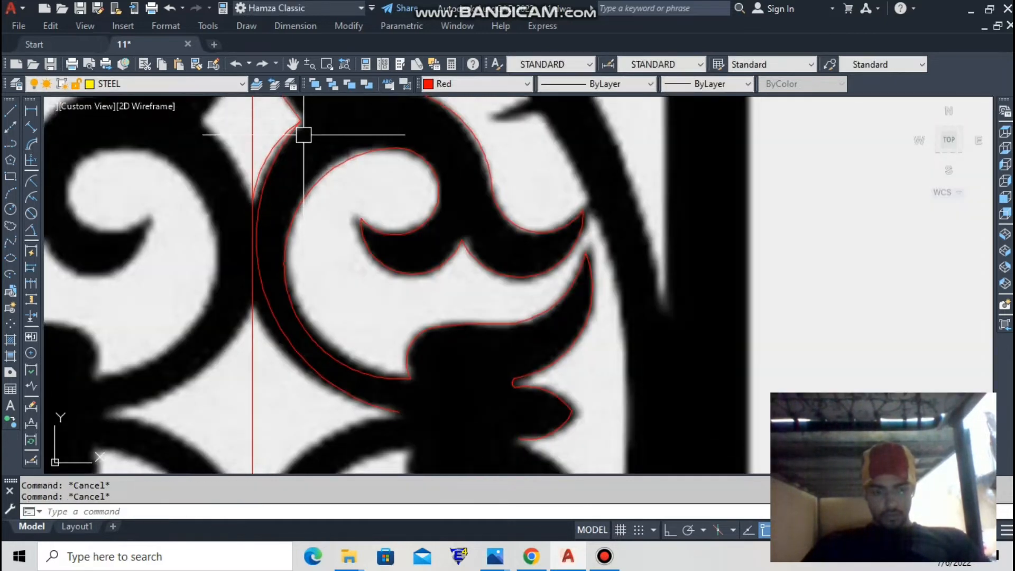
# Erase the earlier short arc between the centre line and the diamond's corner.
pyautogui.press('Escape')
pyautogui.write('e')
pyautogui.press('Return')
pyautogui.press('Return')
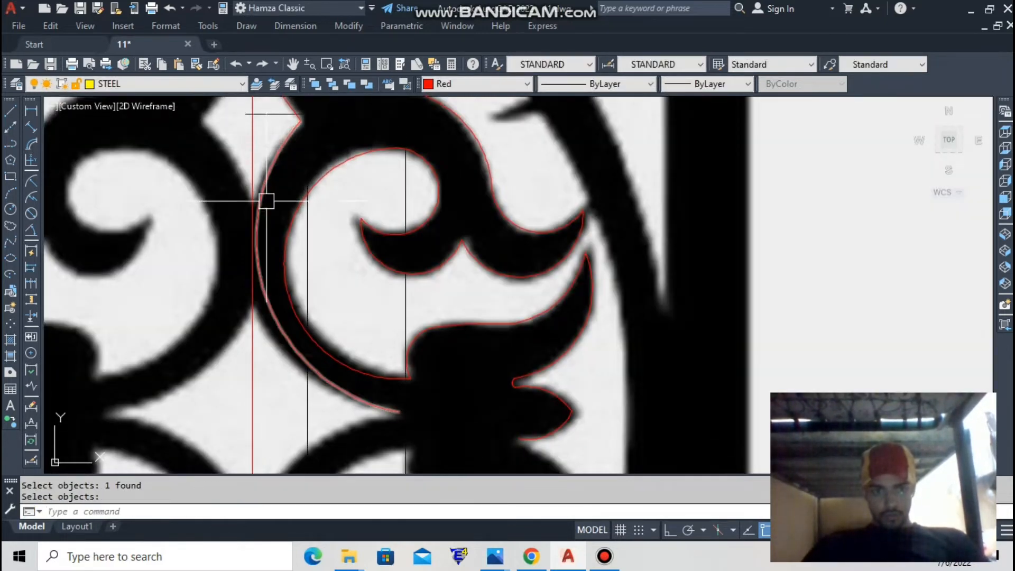
# Stretch the midpoint of the spiral's outer arc onto the vertical centre line.
pyautogui.scroll(2, 267, 203)
pyautogui.click(262, 263)
pyautogui.click(248, 246)
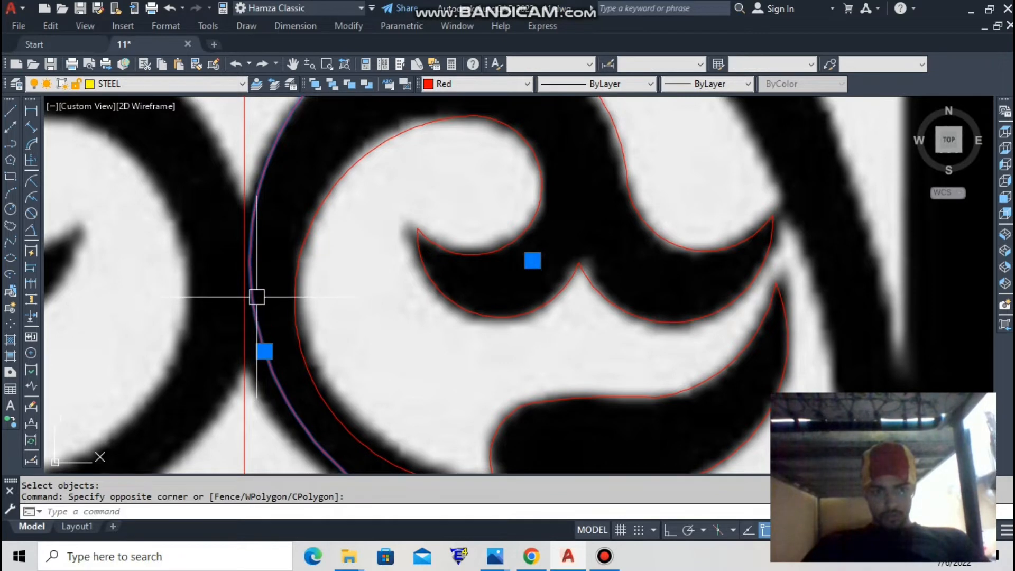
pyautogui.click(264, 351)
pyautogui.scroll(2, 244, 264)
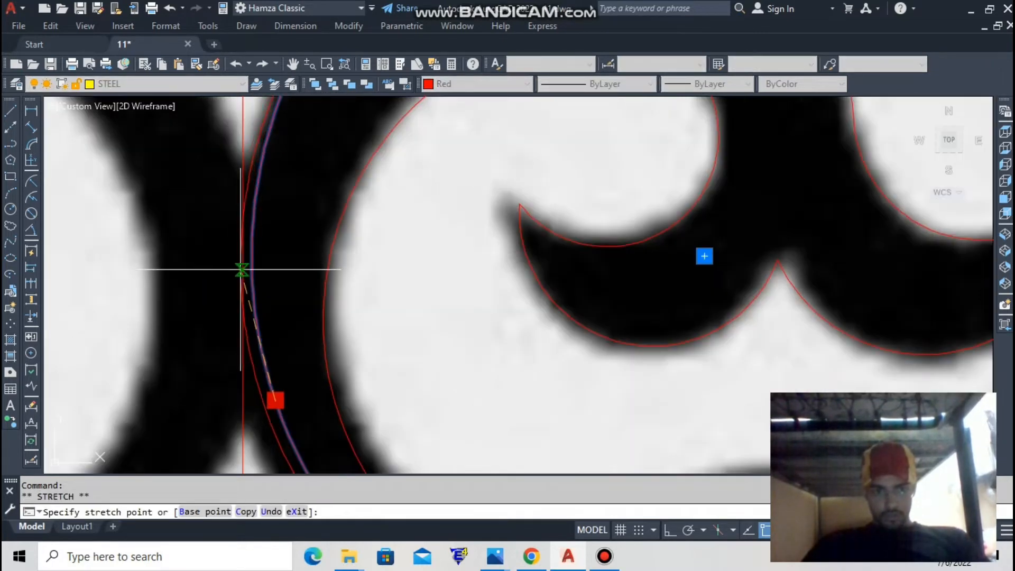
pyautogui.press('Escape')
pyautogui.scroll(-3, 317, 317)
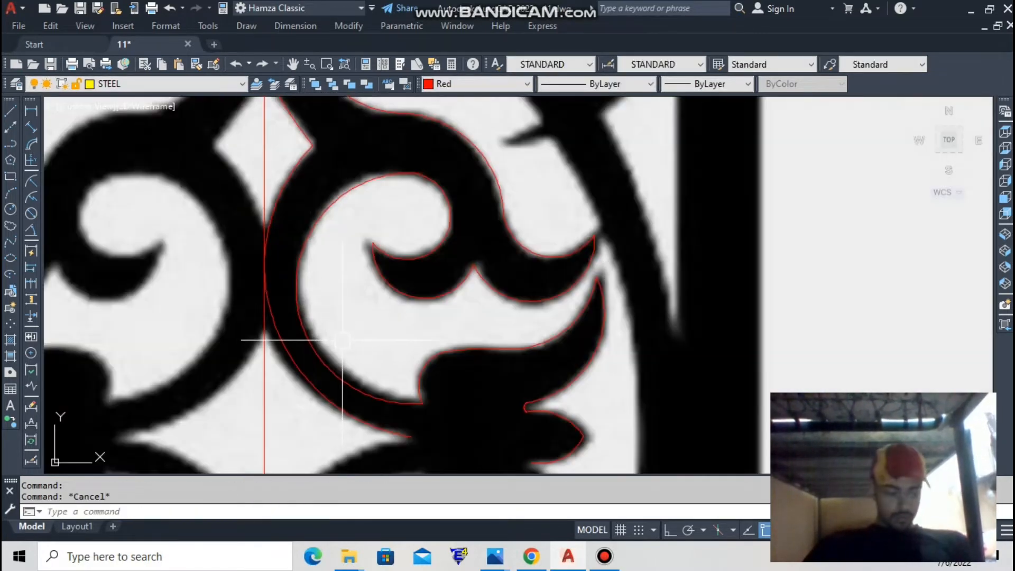
# Trace the inner edge of the lower spiral with a large arc from the knob's base round to the bottom of its bowl.
pyautogui.scroll(-1, 342, 341)
pyautogui.scroll(-3, 476, 244)
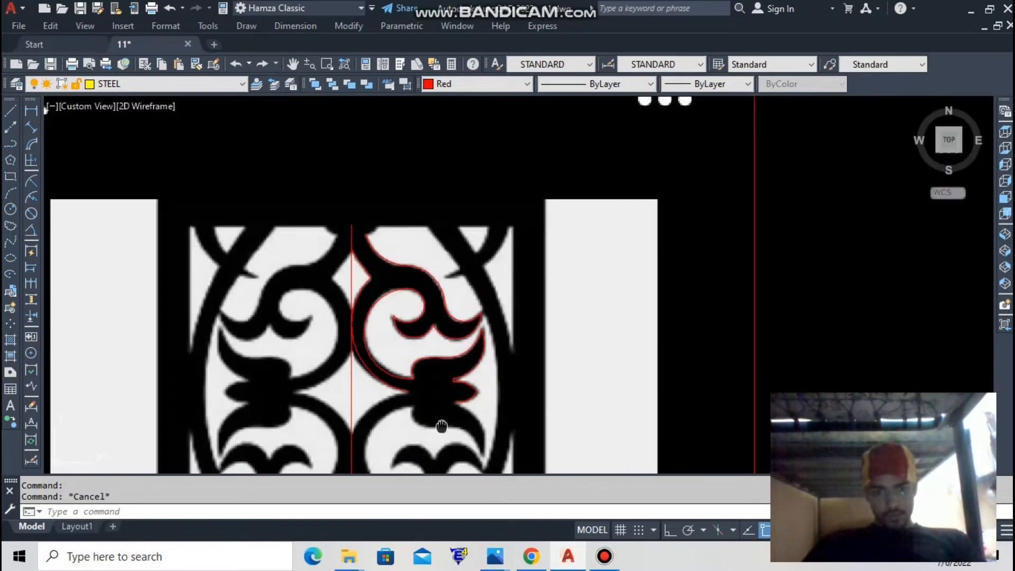
pyautogui.scroll(3, 479, 244)
pyautogui.write('a')
pyautogui.press('Return')
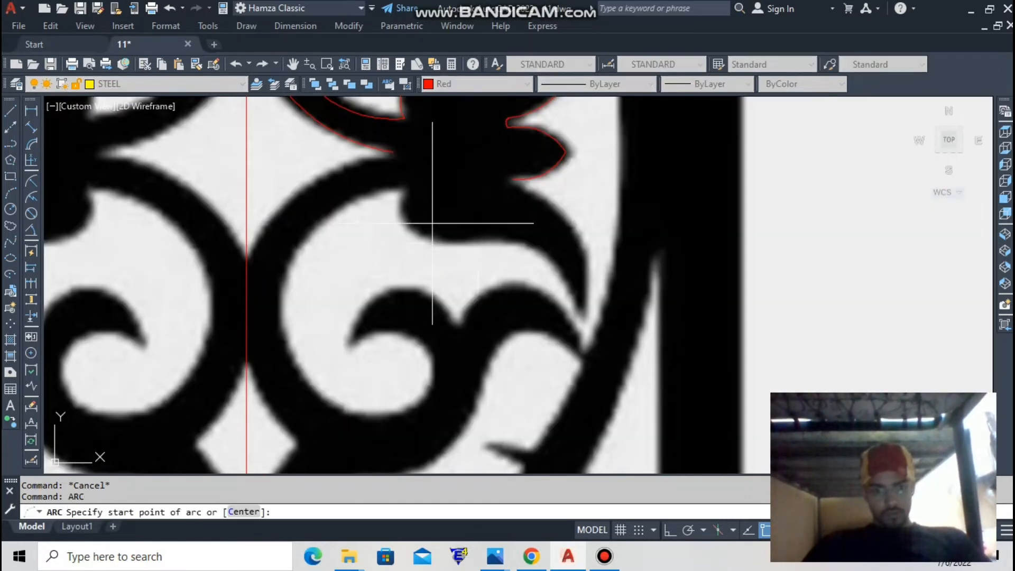
pyautogui.click(410, 186)
pyautogui.click(289, 269)
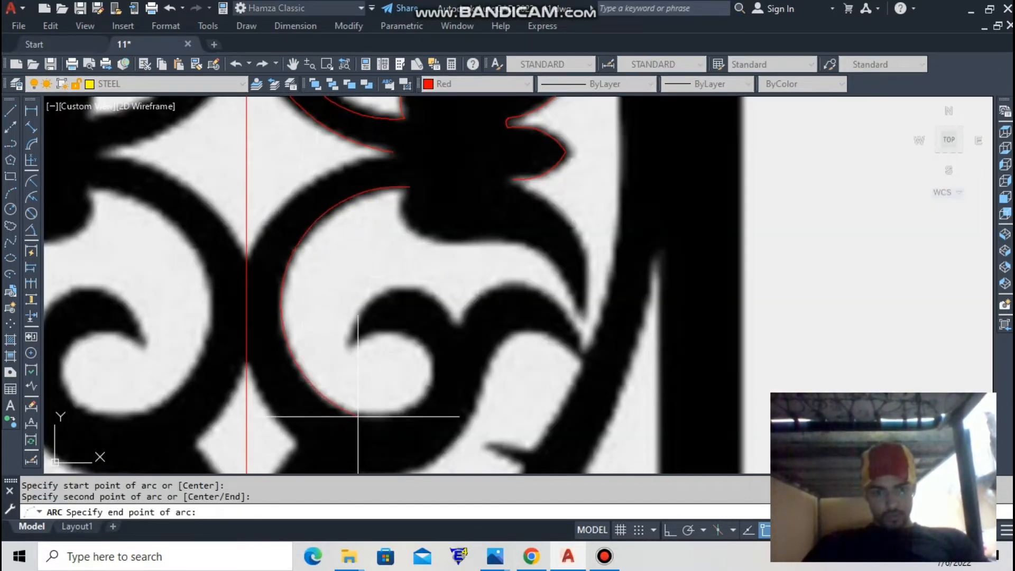
pyautogui.click(363, 413)
# Trace the inside of the lower spiral's curl with an arc from its pointed tip around to its outer side.
pyautogui.press('Return')
pyautogui.click(350, 345)
pyautogui.click(435, 367)
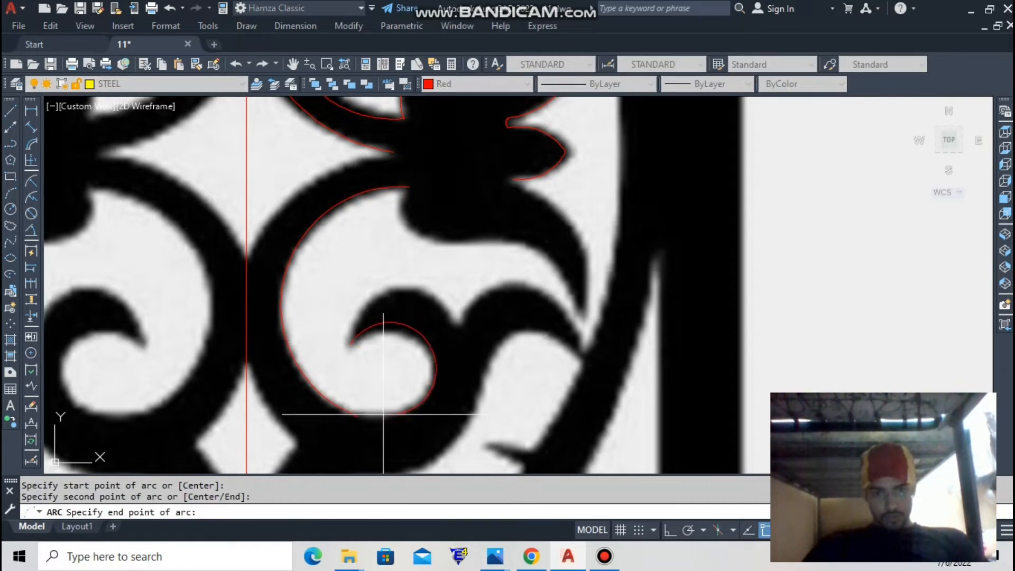
pyautogui.click(425, 398)
# Join the lower spiral's large arc and the curl arc with an arc along the bottom of the bowl.
pyautogui.press('Return')
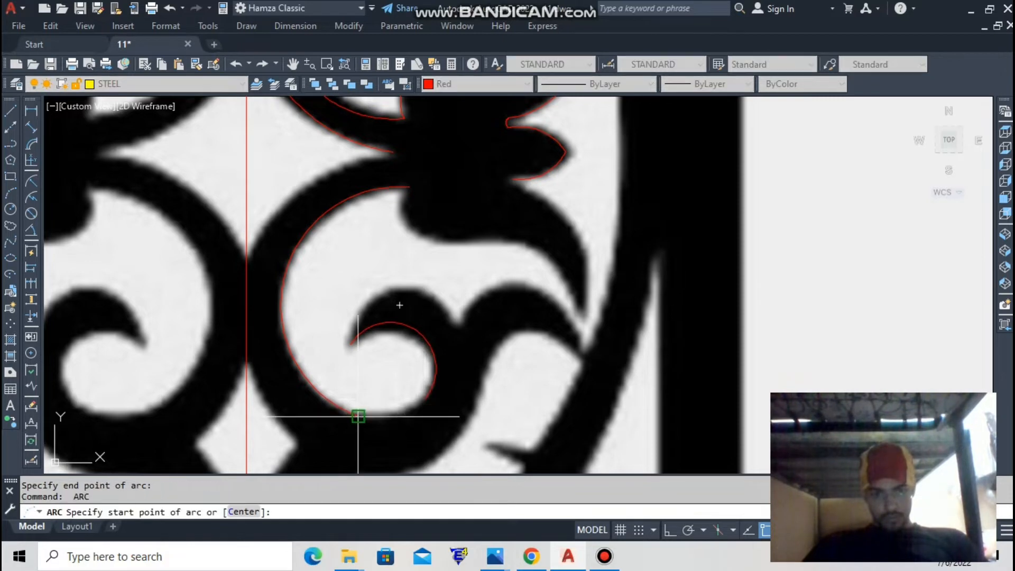
pyautogui.click(362, 414)
pyautogui.click(390, 421)
pyautogui.scroll(4, 393, 418)
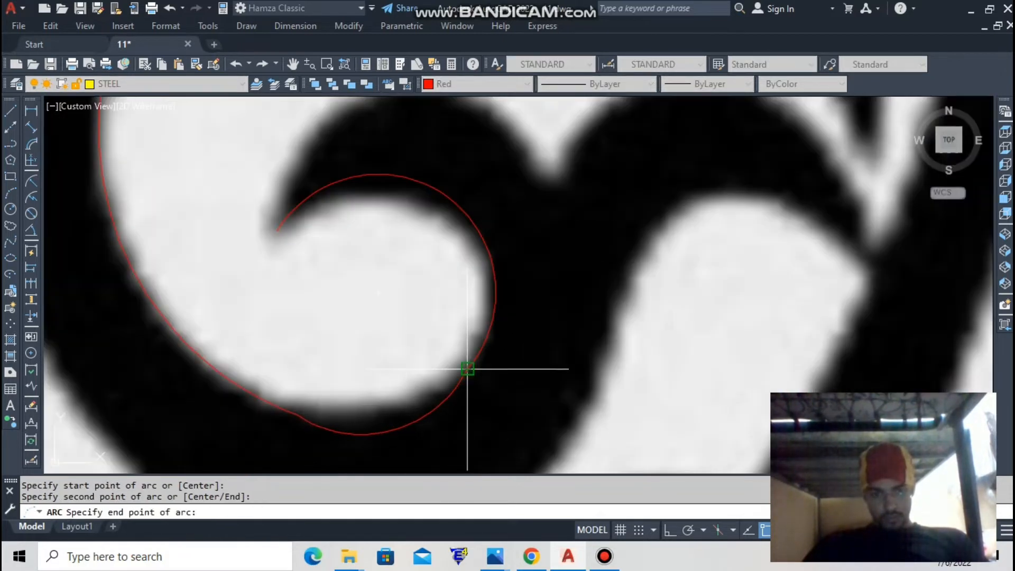
pyautogui.click(467, 368)
# Stretch the midpoint of the joining arc upward to flatten it against the bowl's outline.
pyautogui.click(465, 420)
pyautogui.click(385, 424)
pyautogui.click(390, 426)
pyautogui.scroll(4, 394, 402)
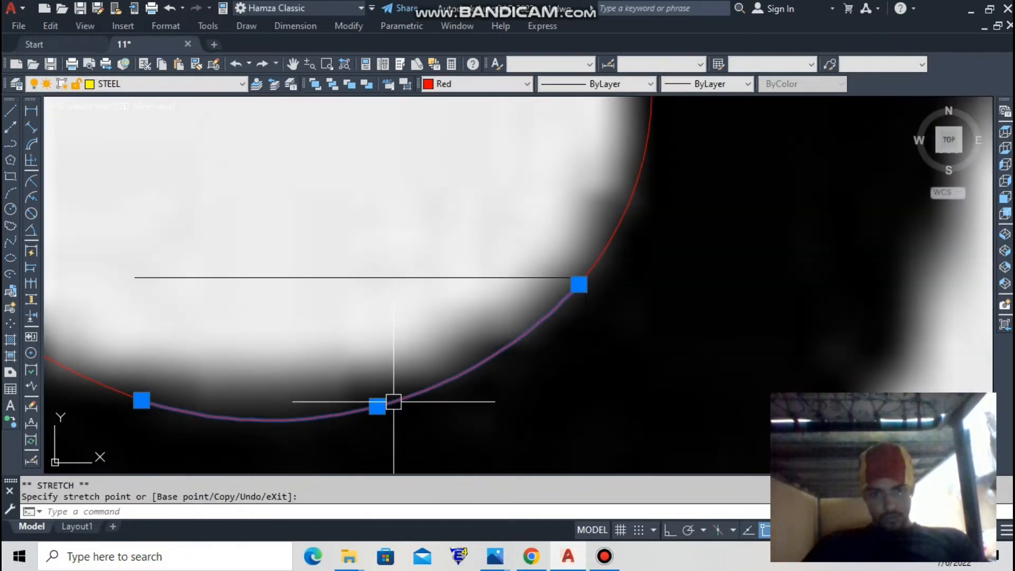
pyautogui.press('Escape')
# Trace the upper edge of the lower spiral's first lobe with an arc from the curl's tip to the cusp.
pyautogui.scroll(-4, 393, 401)
pyautogui.press('Return')
pyautogui.click(406, 273)
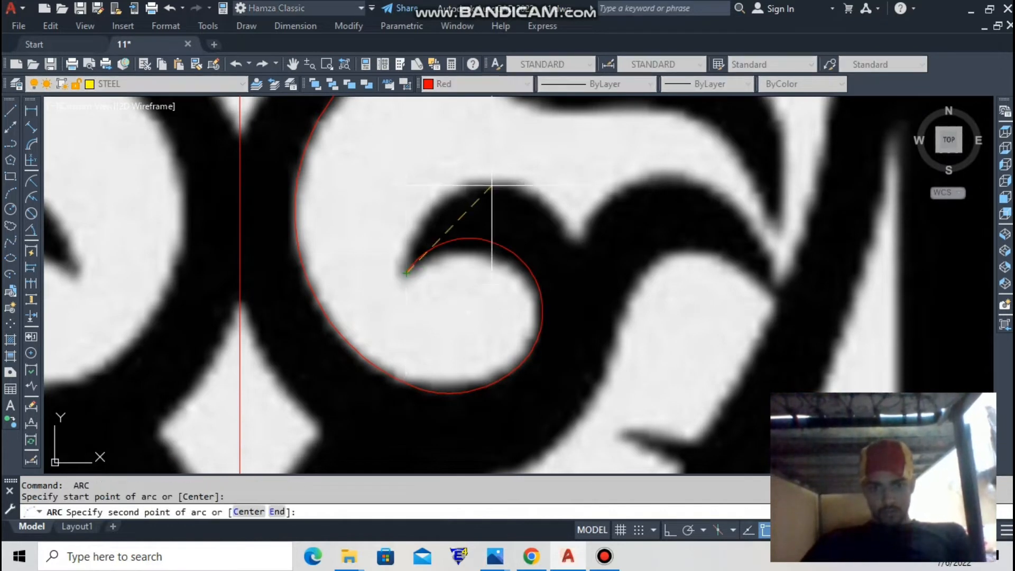
pyautogui.click(491, 186)
pyautogui.click(569, 243)
# Trace the upper edge of the lower spiral's second lobe with an arc from its outer tip to the cusp.
pyautogui.press('Return')
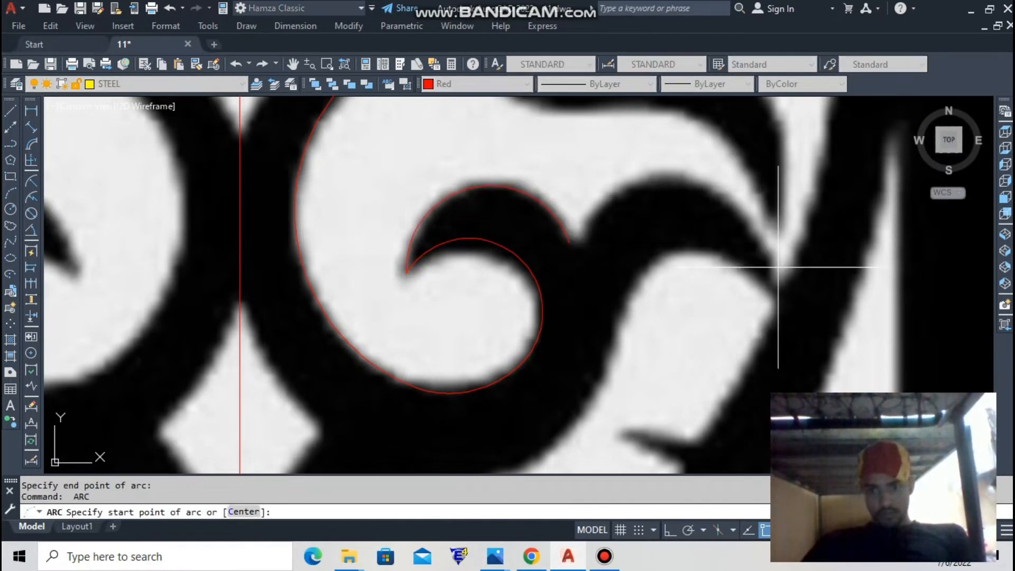
pyautogui.click(778, 267)
pyautogui.click(709, 190)
pyautogui.click(587, 242)
# Bridge the gap between the two lobe arcs with a small rounded arc at the bottom of the cusp.
pyautogui.scroll(4, 570, 254)
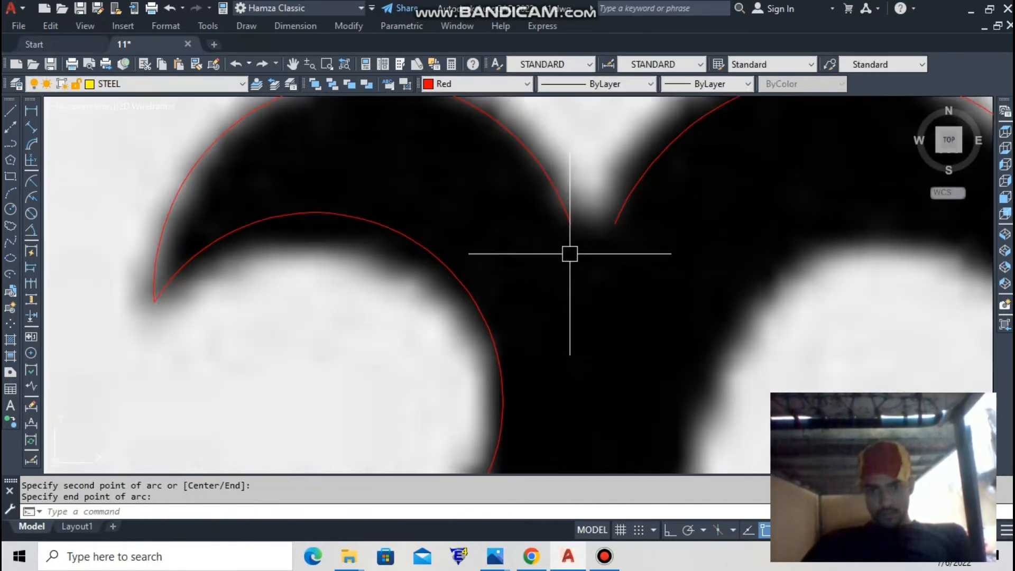
pyautogui.press('Return')
pyautogui.click(570, 221)
pyautogui.click(603, 231)
pyautogui.click(613, 230)
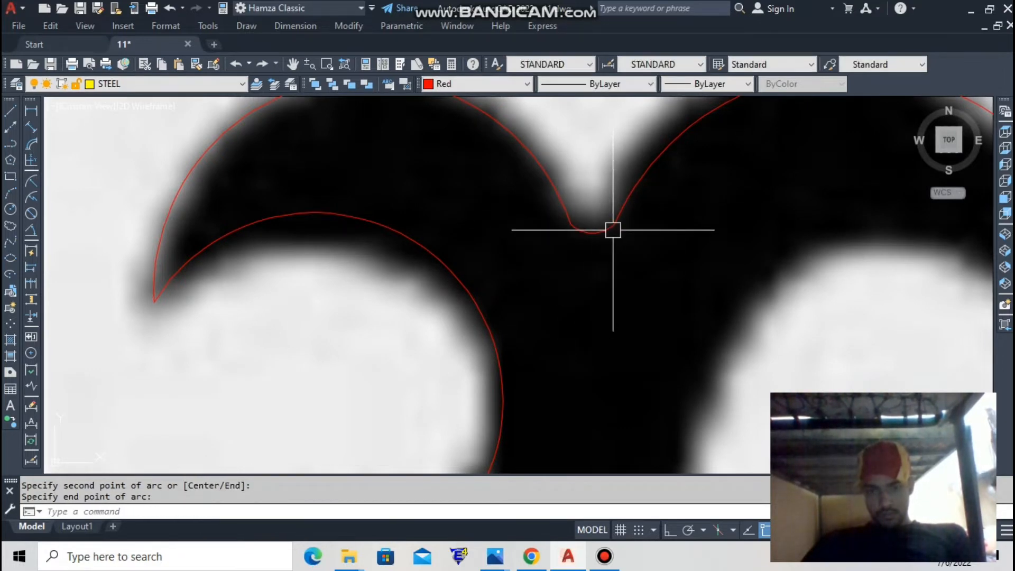
# Trace the underside of the lower spiral's second lobe with an arc from its outer tip to the inner side of the stem.
pyautogui.scroll(-4, 614, 230)
pyautogui.press('Return')
pyautogui.click(687, 256)
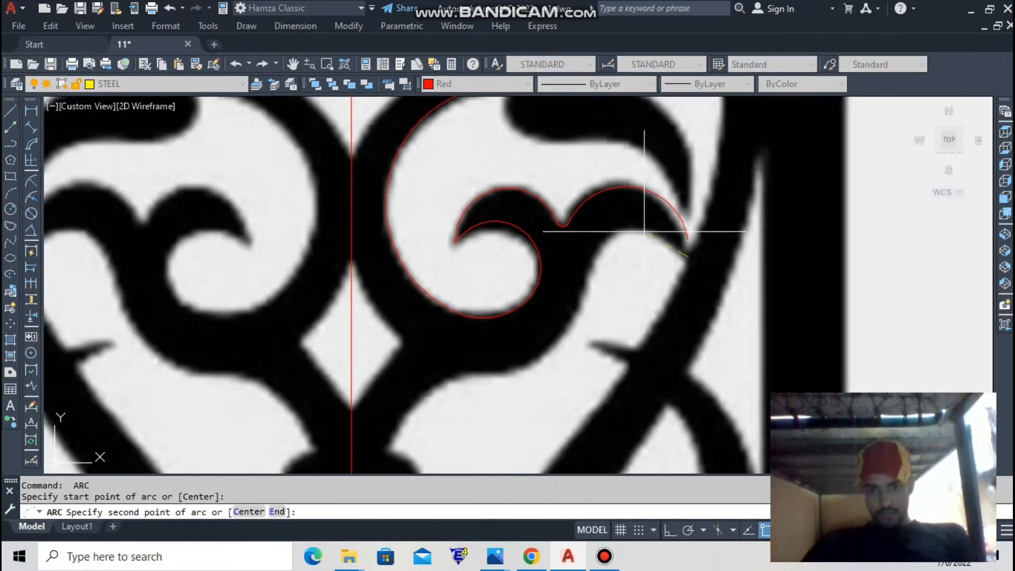
pyautogui.click(644, 232)
pyautogui.click(586, 276)
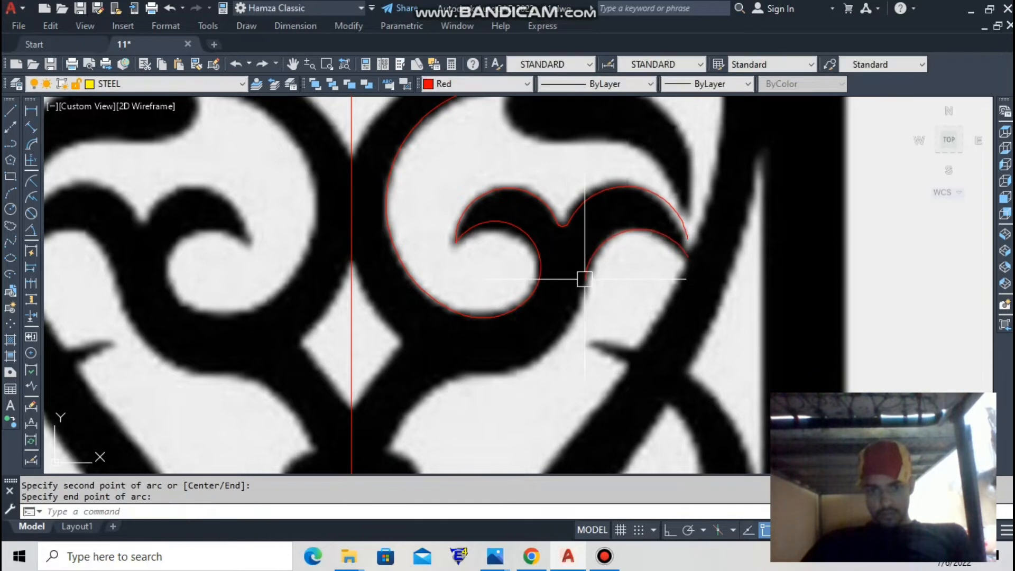
# Trace the outer bend of the lower spiral's stem with an arc from its flat bottom up to the second lobe's underside arc.
pyautogui.press('Return')
pyautogui.click(466, 371)
pyautogui.click(520, 376)
pyautogui.click(548, 346)
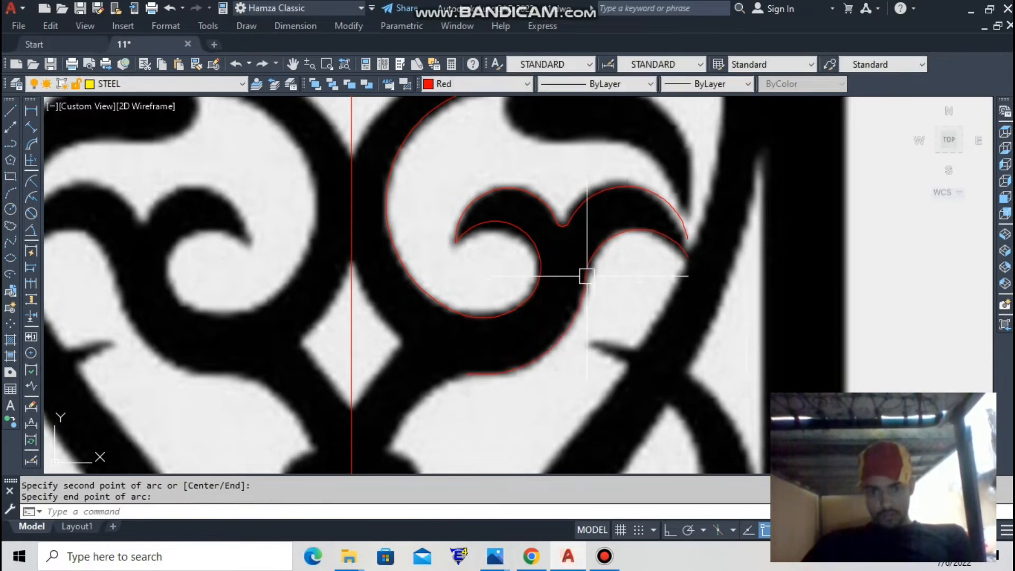
# Trace the stem's lower edge with an arc from the top of the rounded knob up to the outer bend arc.
pyautogui.scroll(-4, 529, 360)
pyautogui.scroll(4, 598, 362)
pyautogui.press('Return')
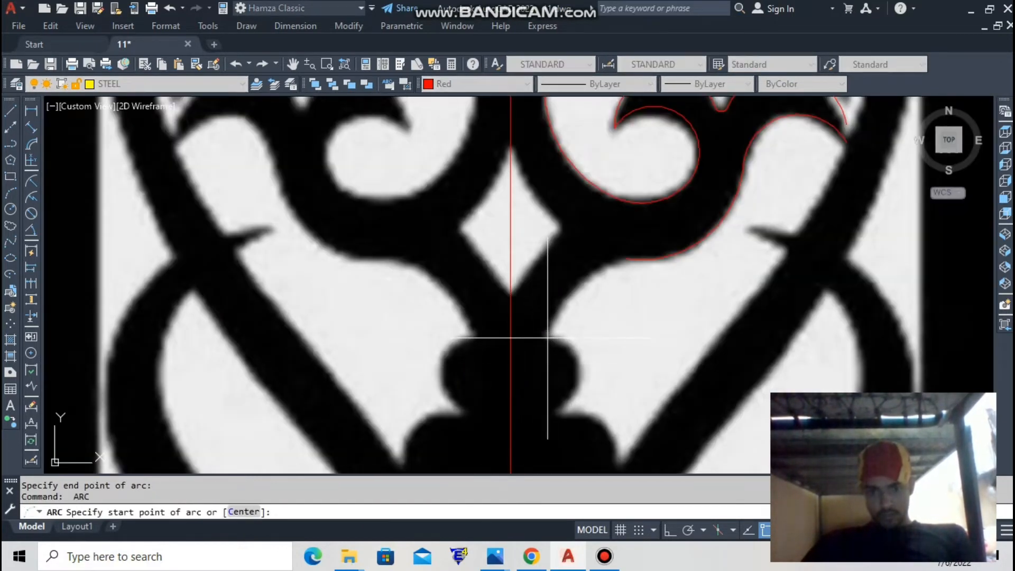
pyautogui.click(548, 337)
pyautogui.click(574, 294)
pyautogui.click(613, 257)
# Outline the right half of the diamond opening with a lower and an upper arc from its side corner to the centre line.
pyautogui.press('Return')
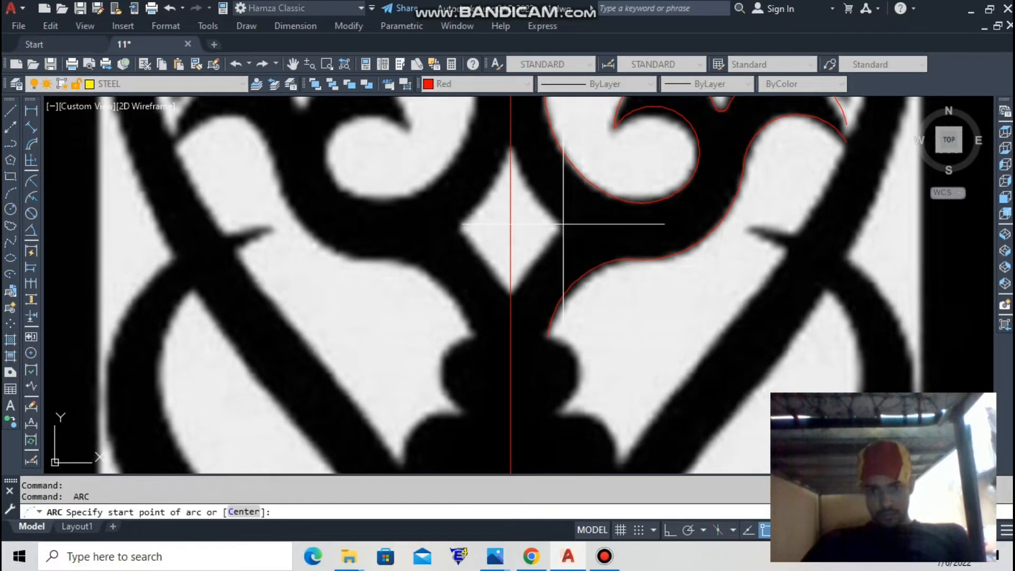
pyautogui.click(563, 225)
pyautogui.click(537, 259)
pyautogui.click(510, 291)
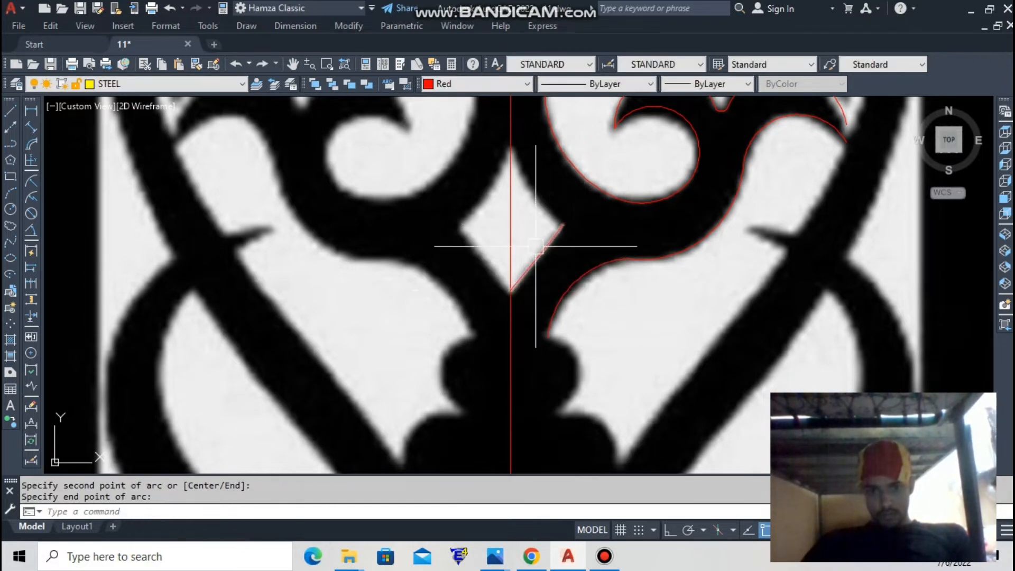
pyautogui.press('Return')
pyautogui.click(563, 224)
pyautogui.click(539, 199)
pyautogui.click(522, 159)
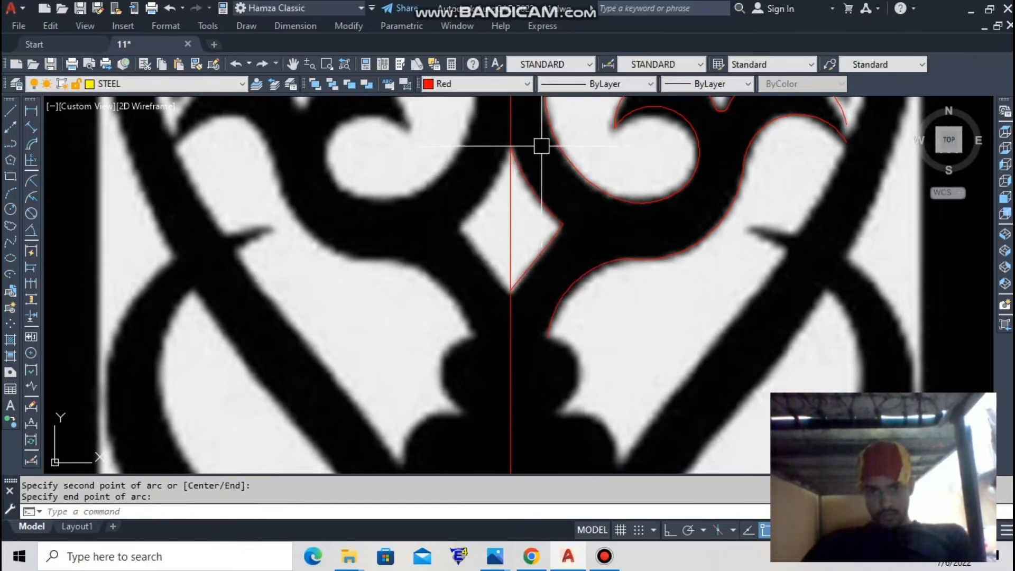
# Fillet the upper and lower arcs of the lower spiral's second lobe into a corner at its outer tip.
pyautogui.scroll(-4, 536, 180)
pyautogui.scroll(2, 539, 312)
pyautogui.scroll(-4, 508, 325)
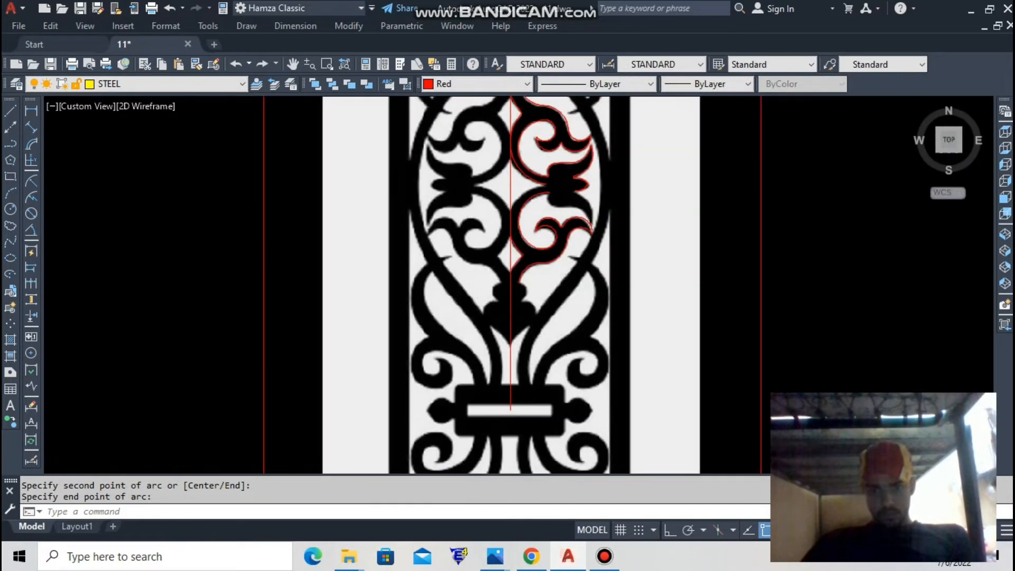
pyautogui.scroll(-2, 509, 325)
pyautogui.scroll(6, 548, 244)
pyautogui.press('Return')
pyautogui.scroll(5, 635, 318)
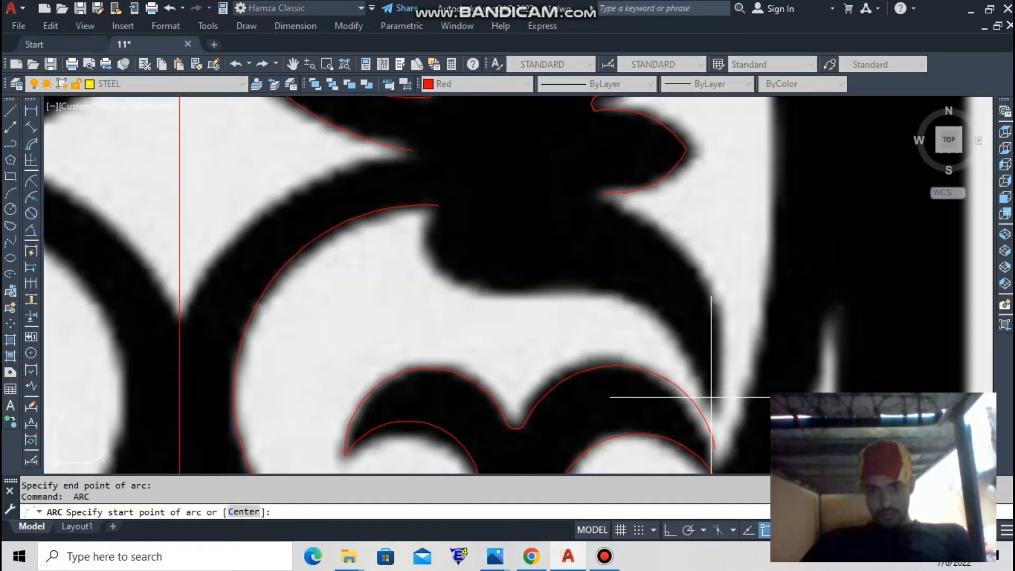
pyautogui.scroll(-3, 711, 397)
pyautogui.scroll(3, 713, 415)
pyautogui.press('Escape')
pyautogui.press('Escape')
pyautogui.write('f')
pyautogui.press('Return')
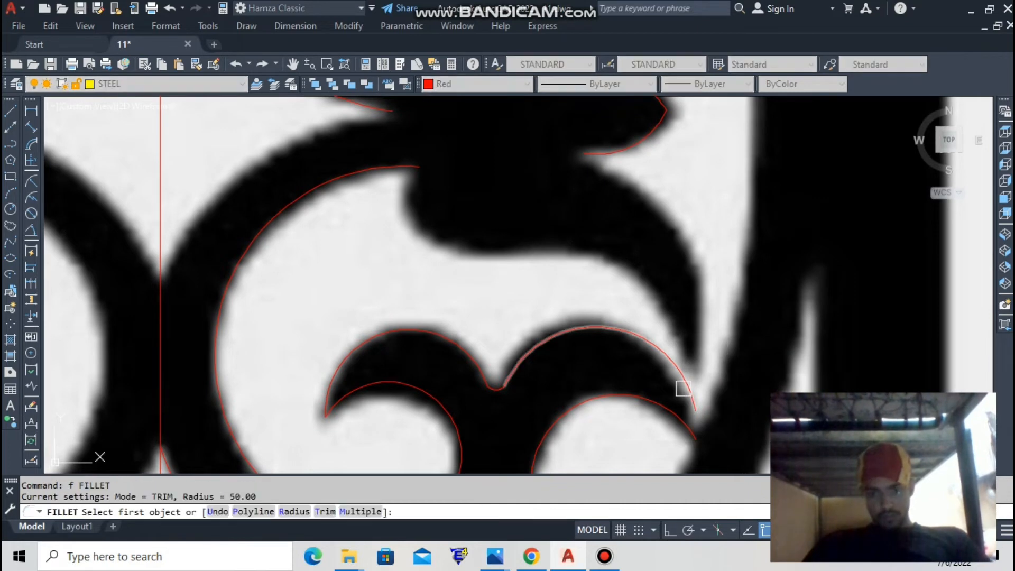
pyautogui.click(683, 389)
pyautogui.scroll(-3, 702, 352)
pyautogui.scroll(3, 686, 317)
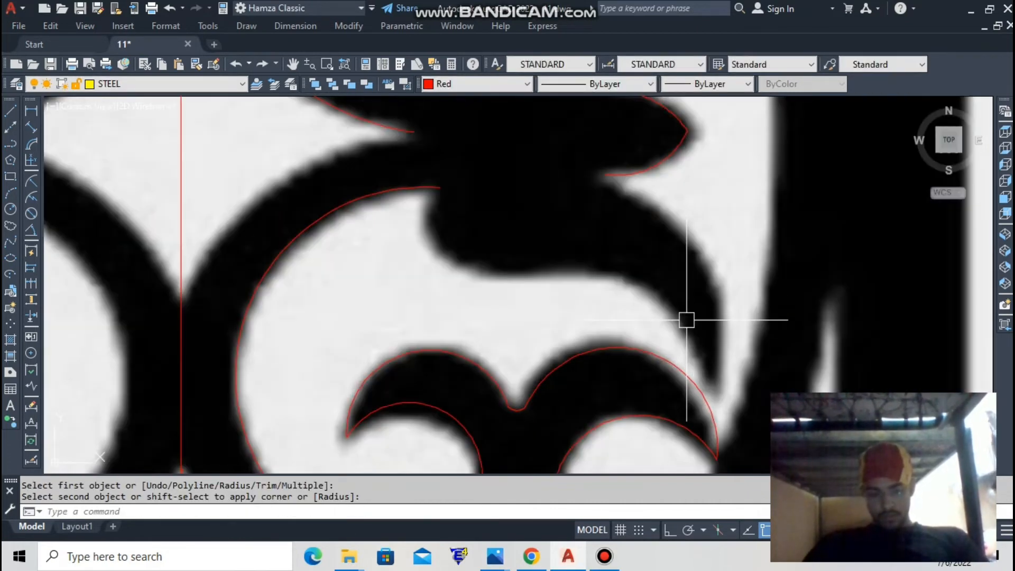
# Trace the underside of the leaf above the lower spiral with an arc from the leaf's tip to its flat middle section.
pyautogui.press('Escape')
pyautogui.press('Escape')
pyautogui.write('arc')
pyautogui.press('Return')
pyautogui.click(708, 378)
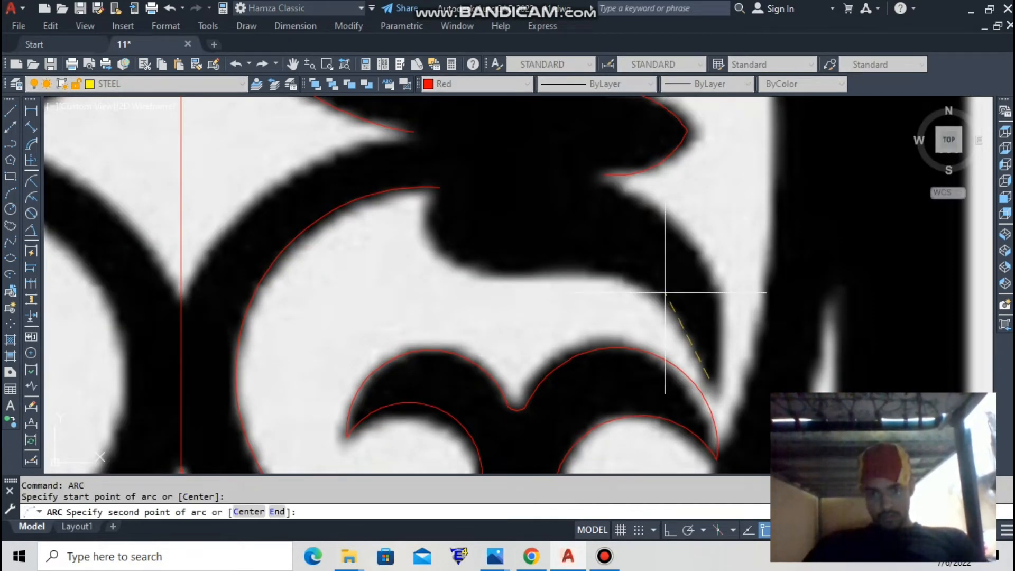
pyautogui.click(657, 296)
pyautogui.click(596, 270)
# Trace the leaf's rounded base with an arc starting at the upper end of the large spiral arc.
pyautogui.press('Return')
pyautogui.click(437, 194)
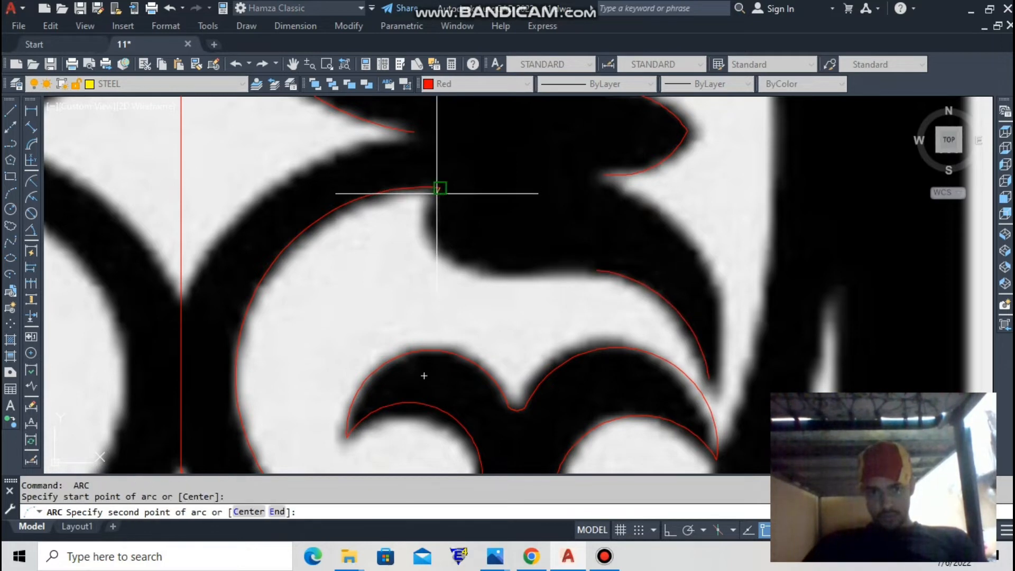
pyautogui.click(433, 221)
pyautogui.click(479, 266)
# Connect the leaf's rounded base arc to its underside arc with a nearly flat arc along the lower edge.
pyautogui.press('Return')
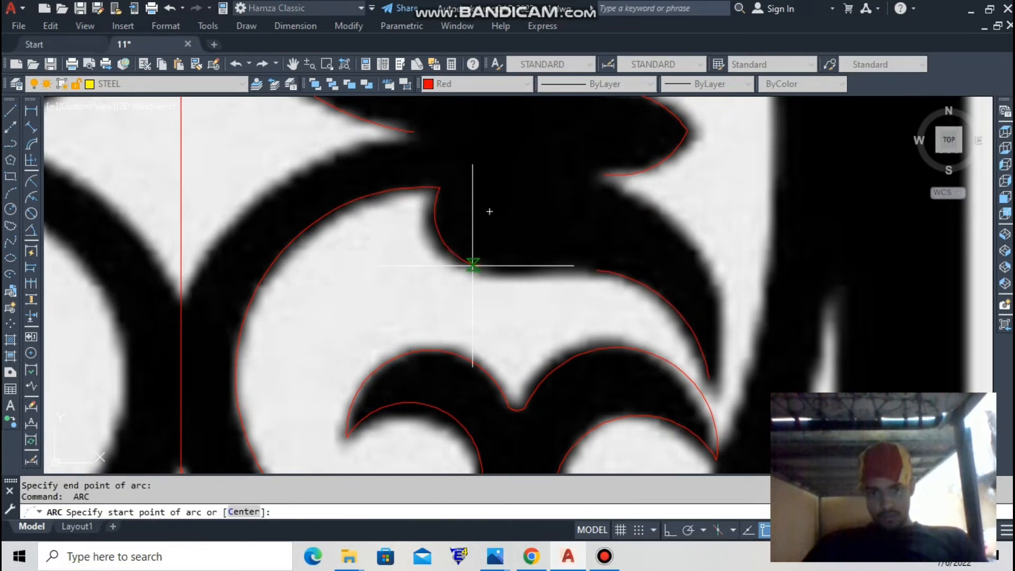
pyautogui.click(474, 268)
pyautogui.click(537, 269)
pyautogui.click(596, 268)
pyautogui.scroll(-2, 678, 220)
pyautogui.press('Escape')
pyautogui.scroll(3, 539, 264)
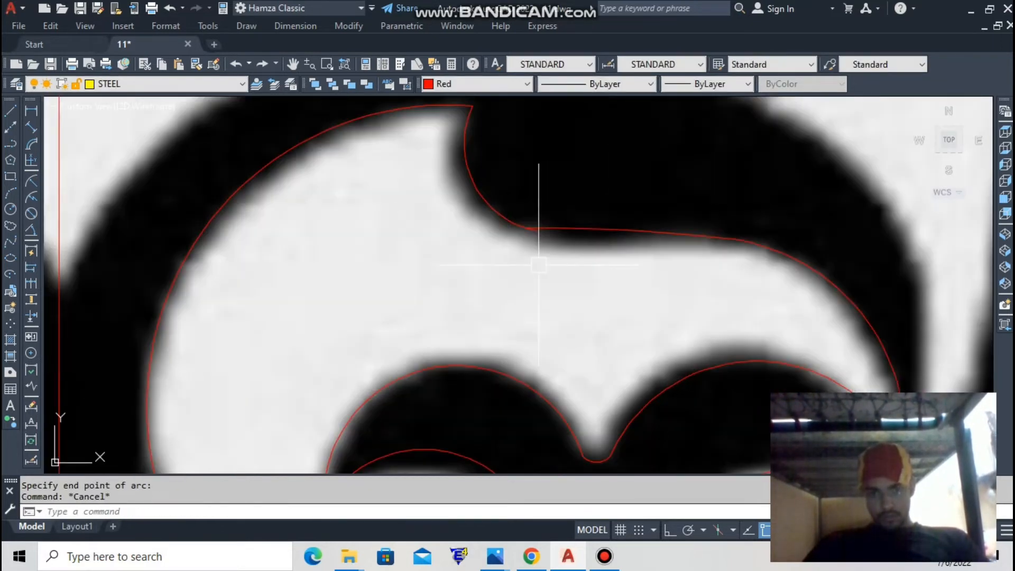
pyautogui.press('Return')
pyautogui.scroll(2, 541, 241)
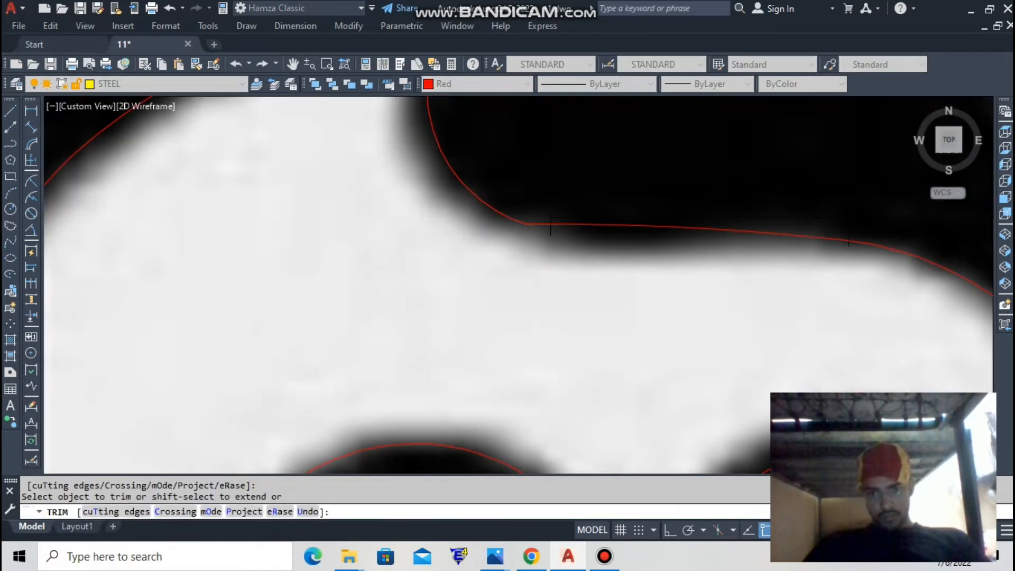
pyautogui.scroll(-4, 550, 225)
pyautogui.press('Escape')
pyautogui.press('Escape')
# Trace the leaf's outer edge with an arc from its tip up to the notch below the middle petal.
pyautogui.write('arc')
pyautogui.press('Return')
pyautogui.scroll(2, 733, 313)
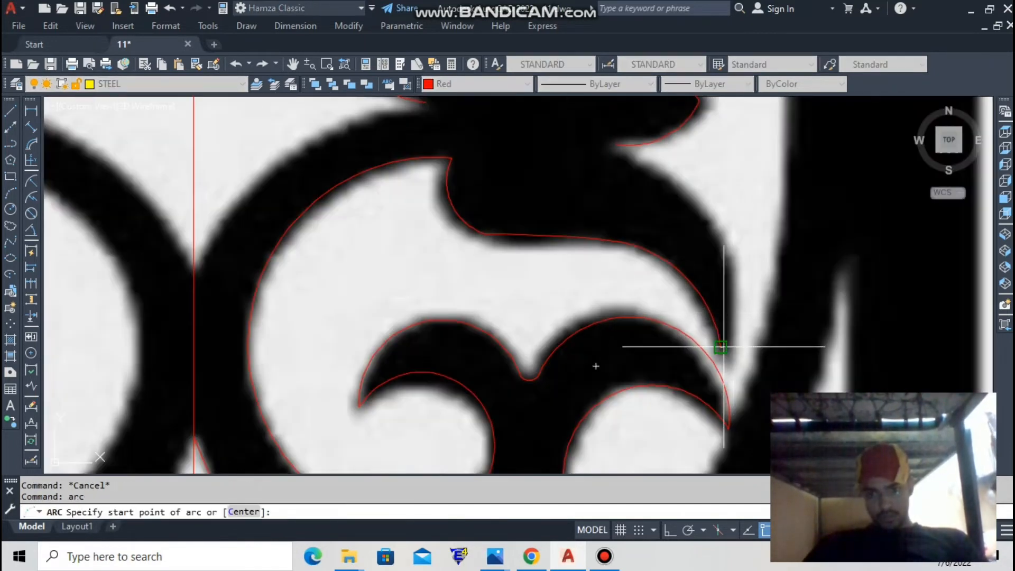
pyautogui.click(724, 347)
pyautogui.click(713, 334)
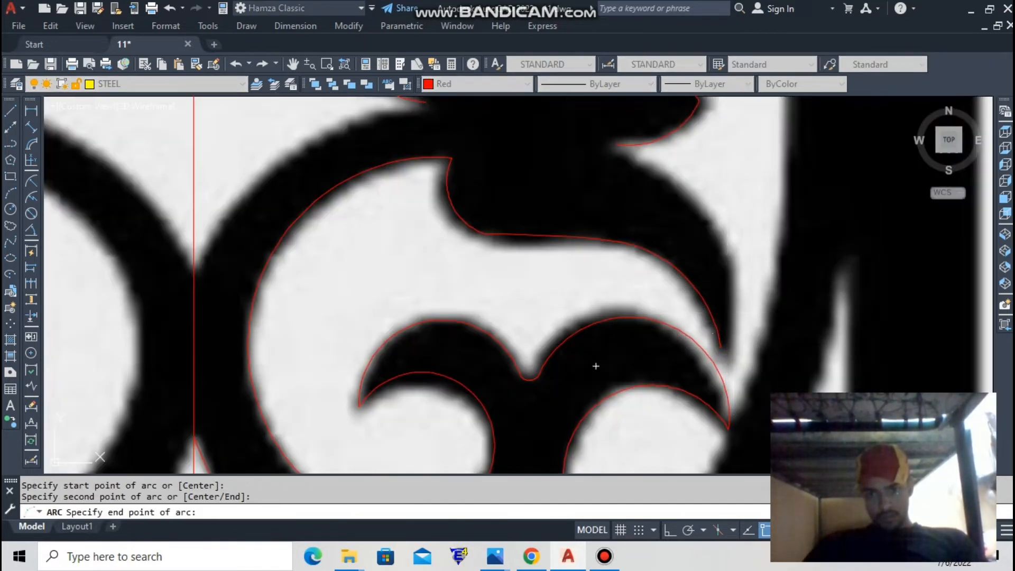
pyautogui.click(616, 144)
pyautogui.scroll(-2, 701, 130)
pyautogui.scroll(3, 702, 144)
pyautogui.scroll(-4, 685, 133)
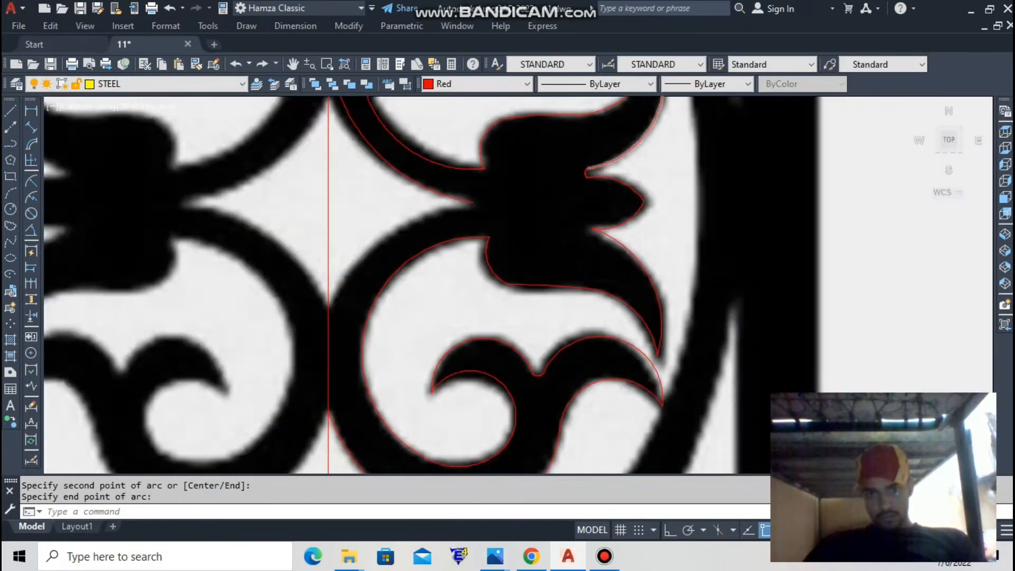
# Trim away the small arc in the notch above the middle petal and stretch the upper arc's end onto the petal arc's end.
pyautogui.scroll(5, 626, 204)
pyautogui.press('Escape')
pyautogui.press('Escape')
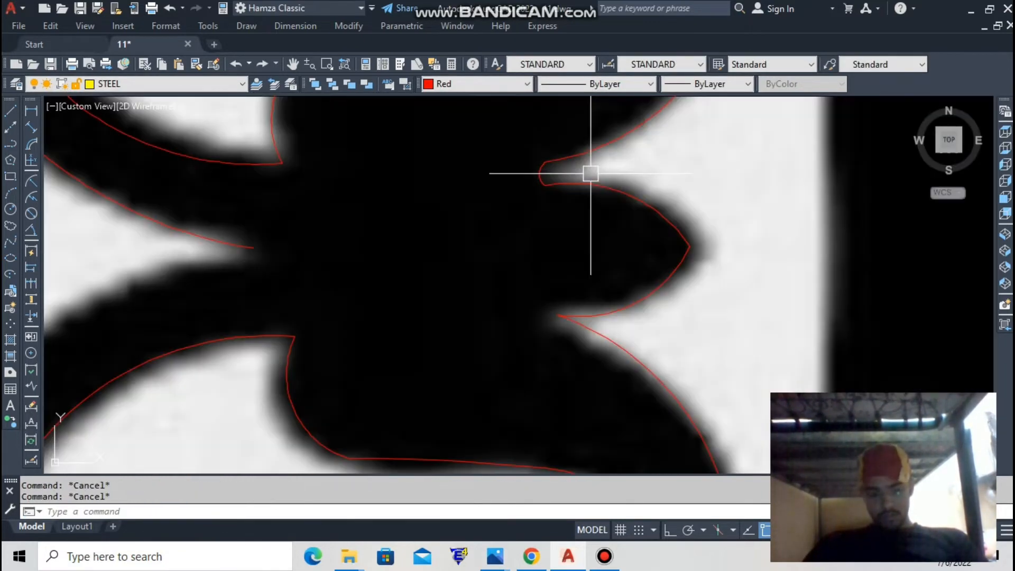
pyautogui.click(541, 176)
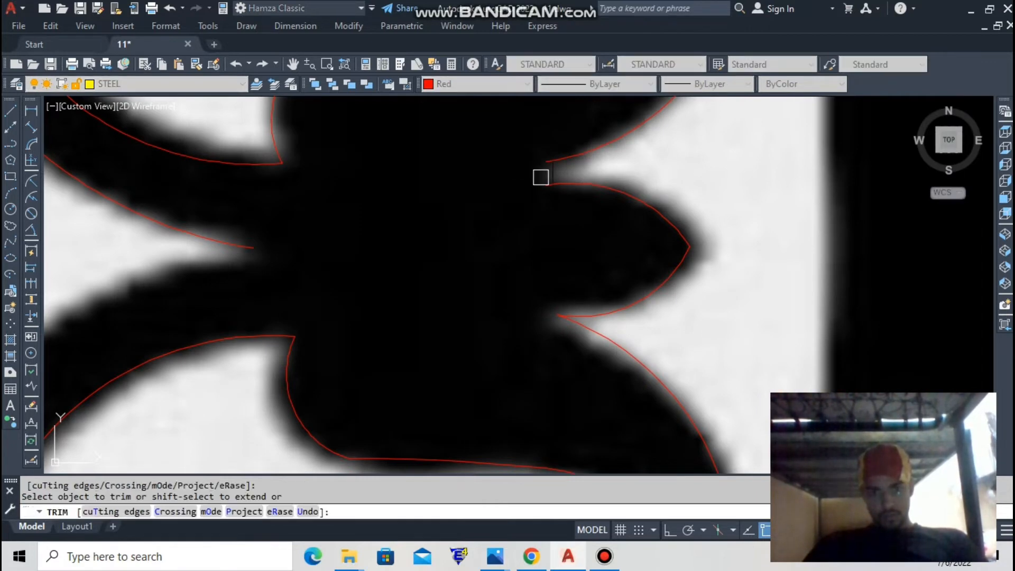
pyautogui.press('Escape')
pyautogui.click(551, 185)
pyautogui.click(548, 161)
pyautogui.click(545, 161)
pyautogui.click(545, 186)
pyautogui.scroll(-2, 574, 185)
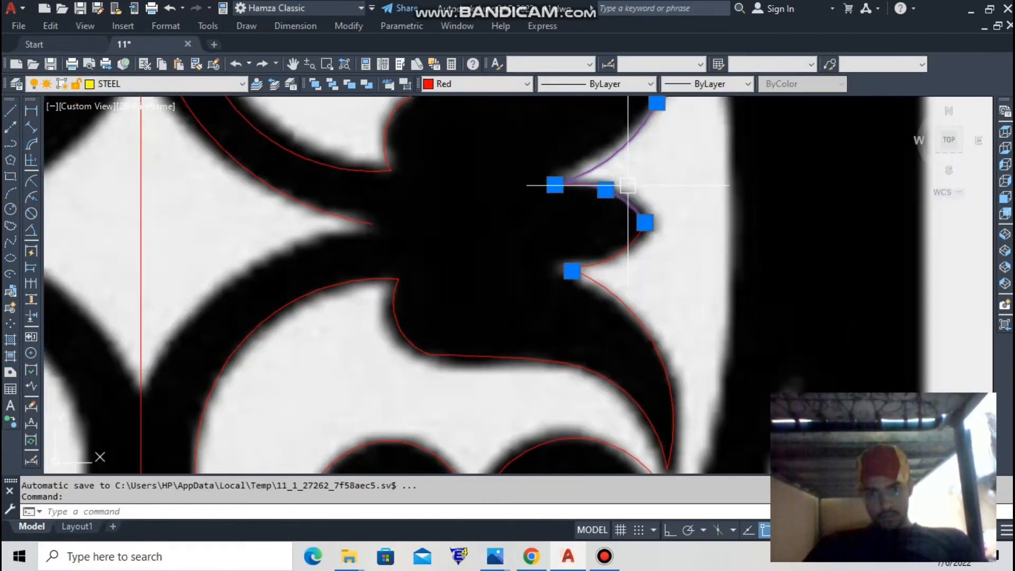
pyautogui.press('Escape')
# Trace the right shoulder of the central bud with an arc from the crossing bar to the notch below the knob.
pyautogui.scroll(-3, 676, 193)
pyautogui.scroll(1, 680, 260)
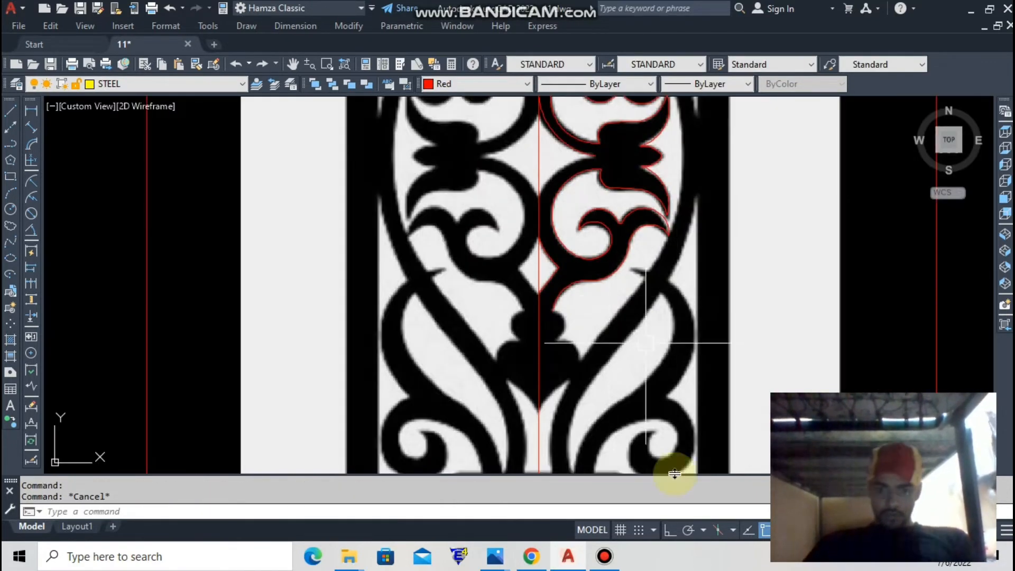
pyautogui.scroll(-2, 607, 317)
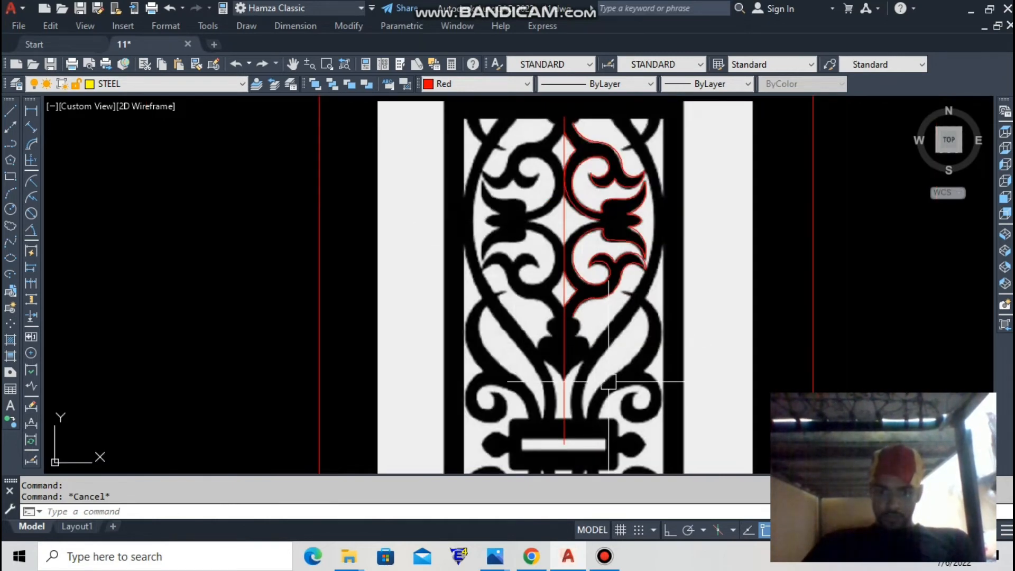
pyautogui.scroll(6, 609, 382)
pyautogui.press('Escape')
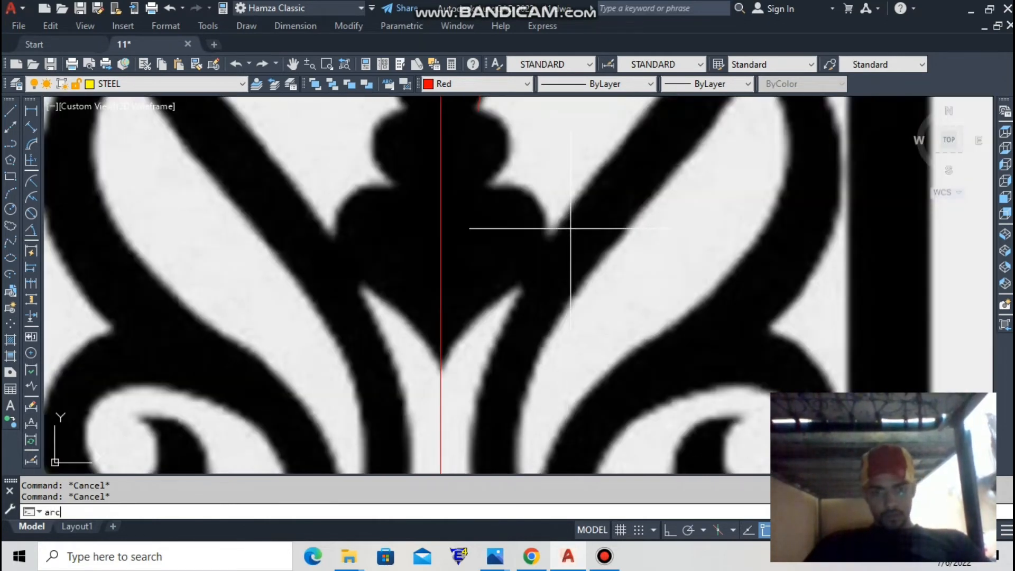
pyautogui.press('Return')
pyautogui.click(550, 238)
pyautogui.click(535, 204)
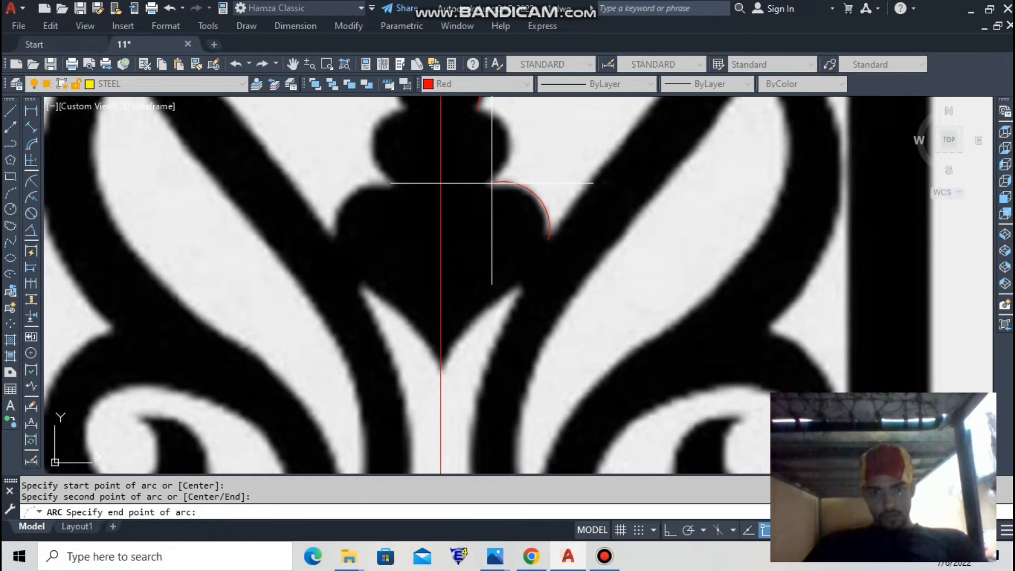
pyautogui.click(492, 183)
# Trace the right side of the rounded knob above the bud with an arc from the notch to the lower end of the stem arc.
pyautogui.press('Return')
pyautogui.click(492, 184)
pyautogui.scroll(3, 528, 217)
pyautogui.scroll(-3, 510, 137)
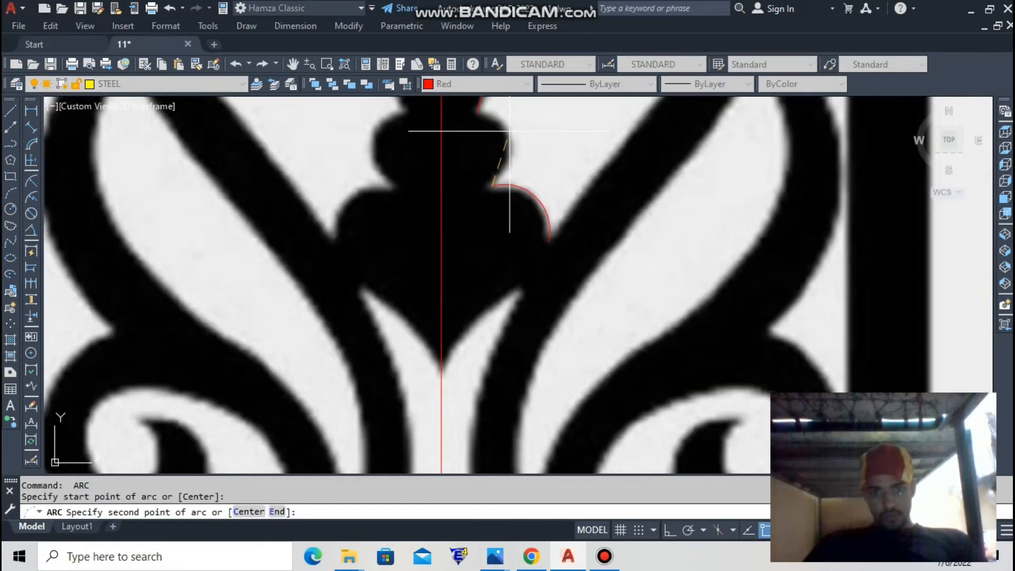
pyautogui.click(512, 140)
pyautogui.click(478, 113)
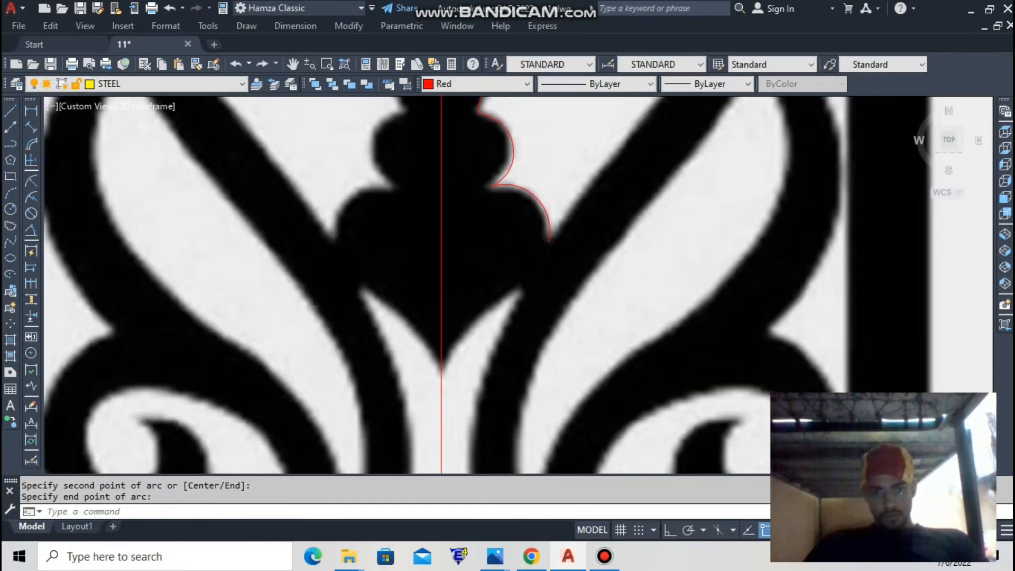
# Trace the underside of the central bud with an arc from its point on the centre line to the tip of the adjoining opening.
pyautogui.scroll(-2, 519, 151)
pyautogui.scroll(4, 496, 290)
pyautogui.press('Return')
pyautogui.click(421, 302)
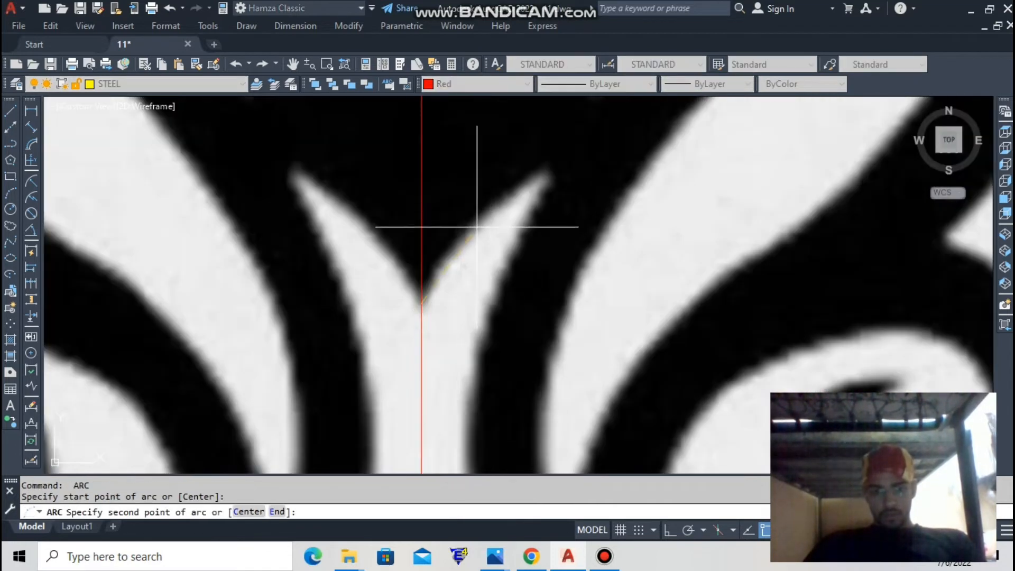
pyautogui.click(478, 218)
pyautogui.scroll(-2, 550, 190)
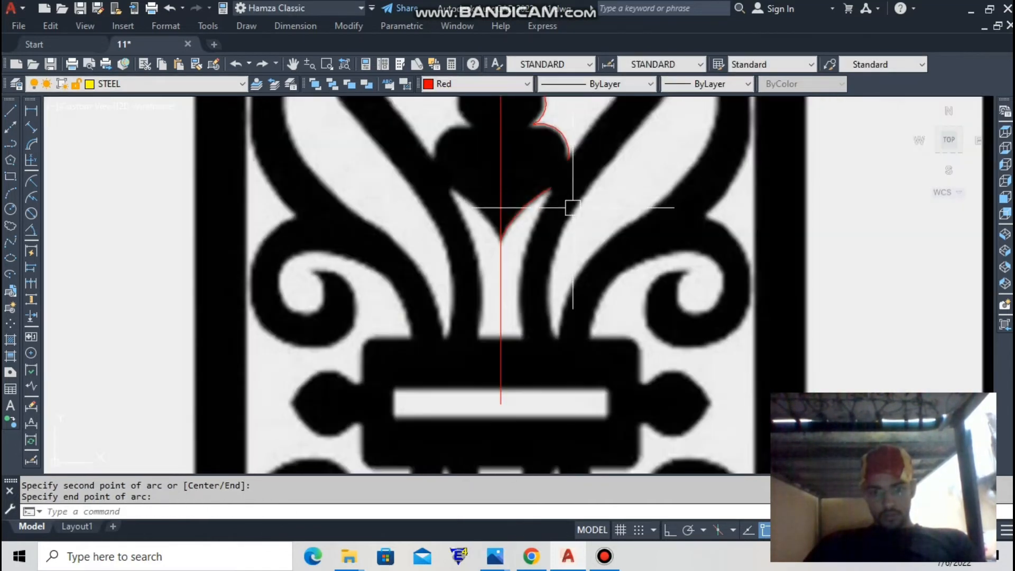
# Trace the inner edge of the first stem with an arc from the base block up to the tip of the opening below the bud.
pyautogui.press('space')
pyautogui.scroll(1, 533, 331)
pyautogui.click(522, 339)
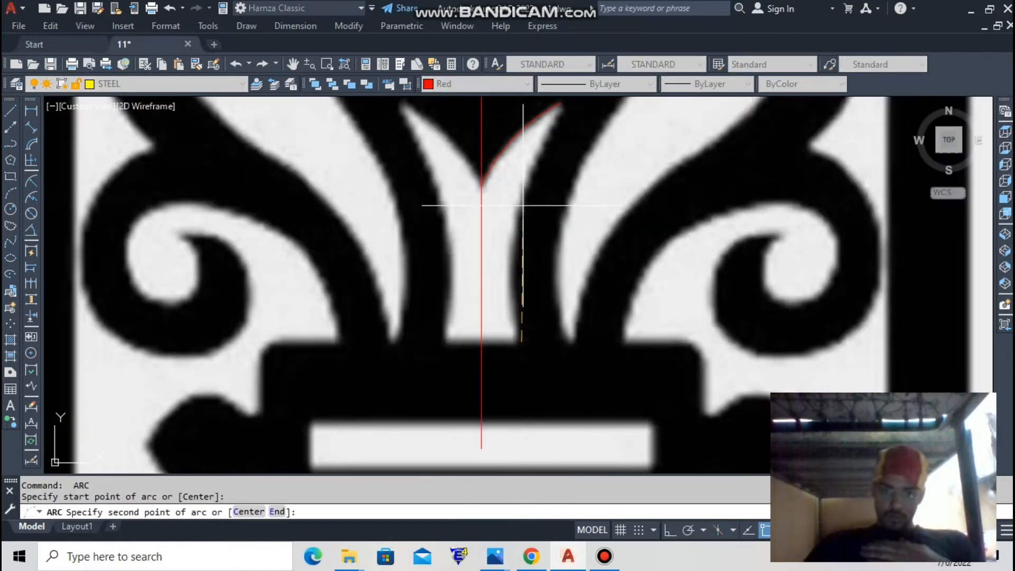
pyautogui.click(523, 206)
pyautogui.click(561, 103)
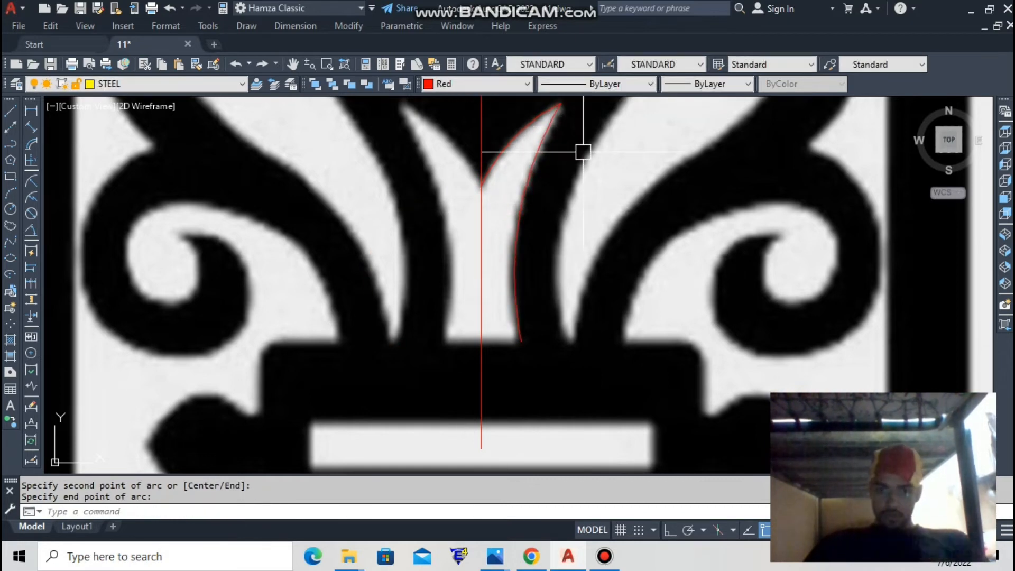
# Trace the outer edge of the first stem with an arc from the base block up to the widening leaf opening.
pyautogui.scroll(-2, 584, 220)
pyautogui.scroll(3, 607, 220)
pyautogui.press('space')
pyautogui.scroll(-2, 795, 177)
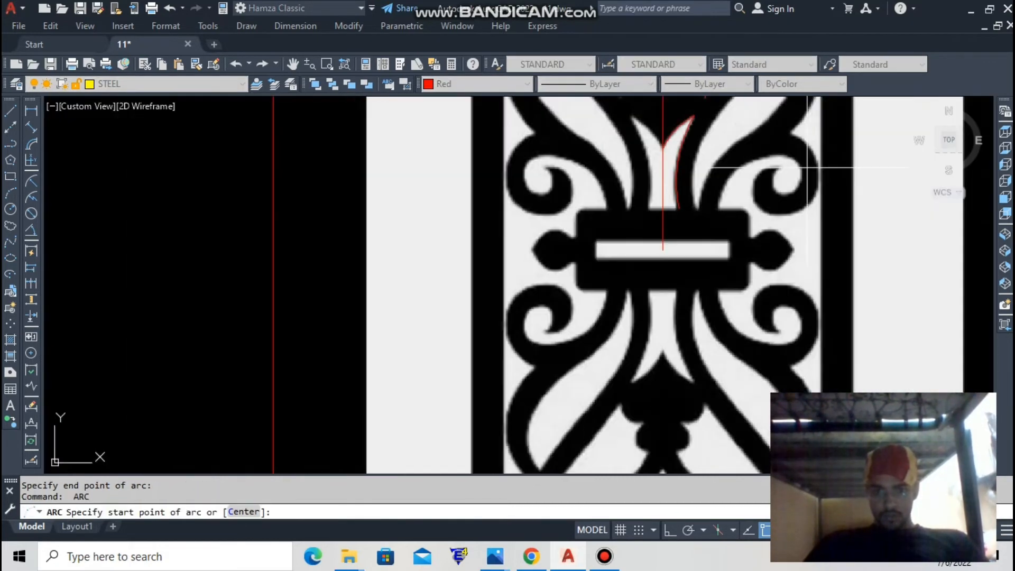
pyautogui.scroll(-3, 739, 196)
pyautogui.scroll(5, 661, 227)
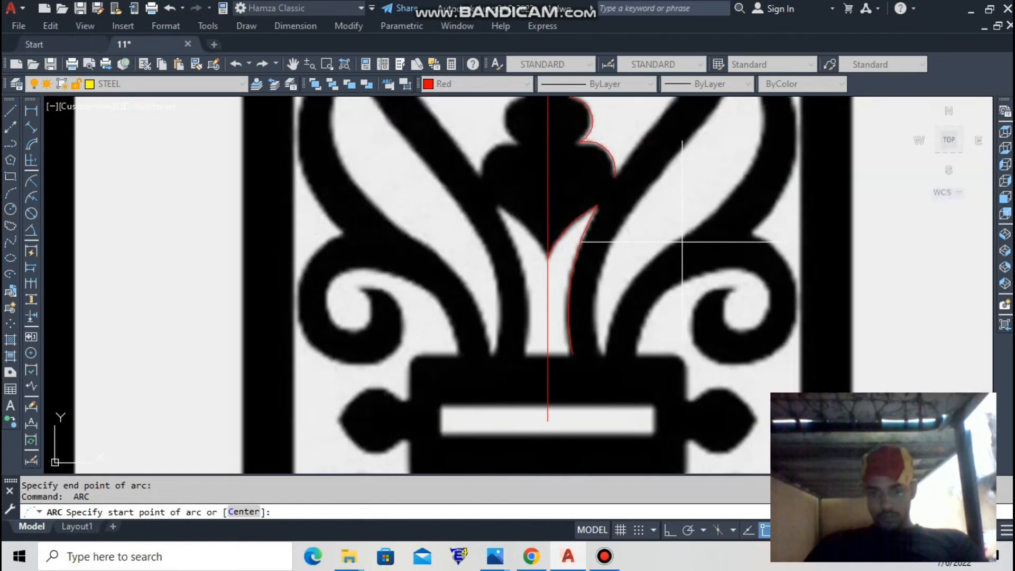
pyautogui.click(595, 352)
pyautogui.click(591, 234)
pyautogui.scroll(-8, 593, 232)
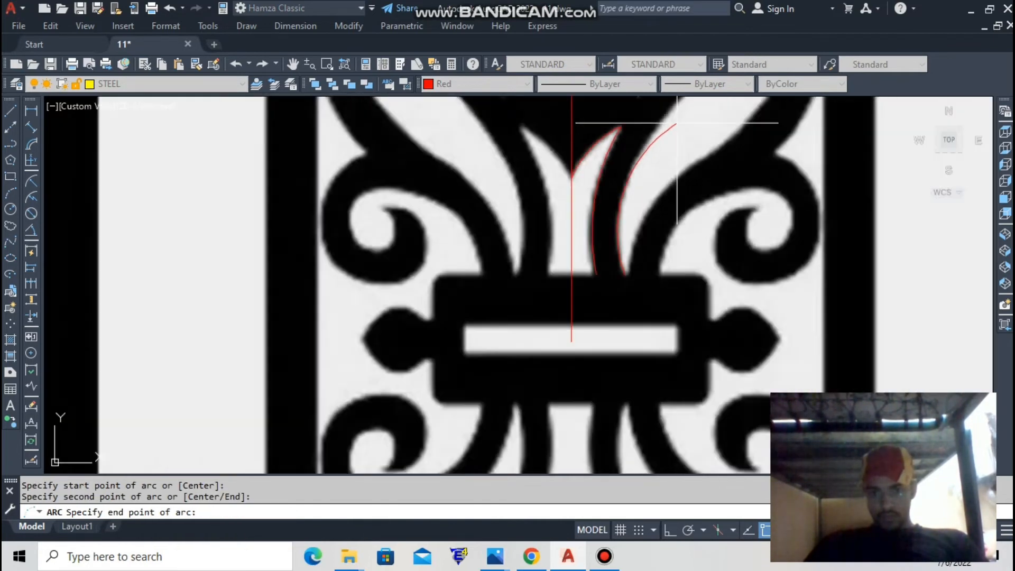
pyautogui.scroll(-3, 664, 108)
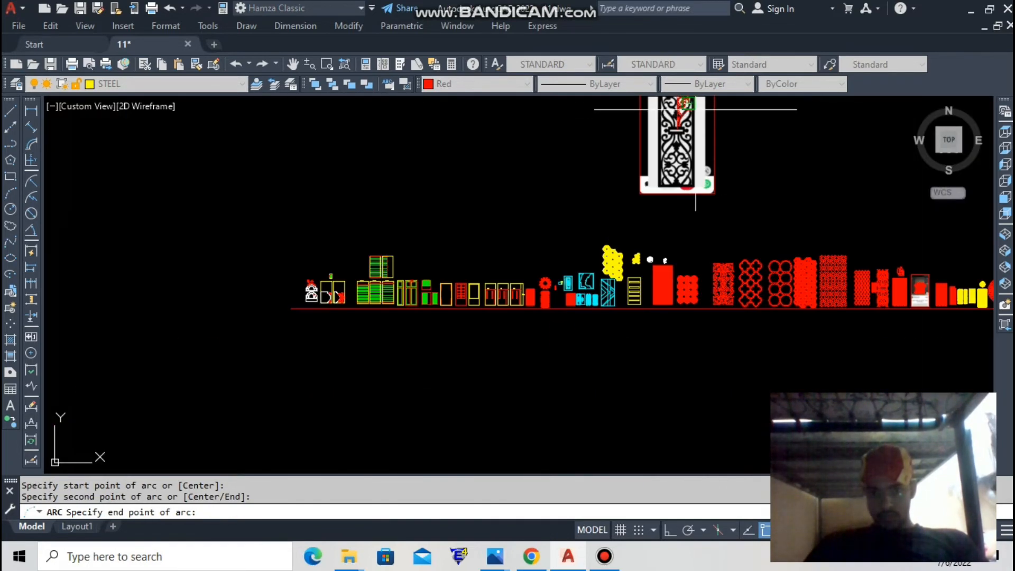
pyautogui.scroll(10, 666, 117)
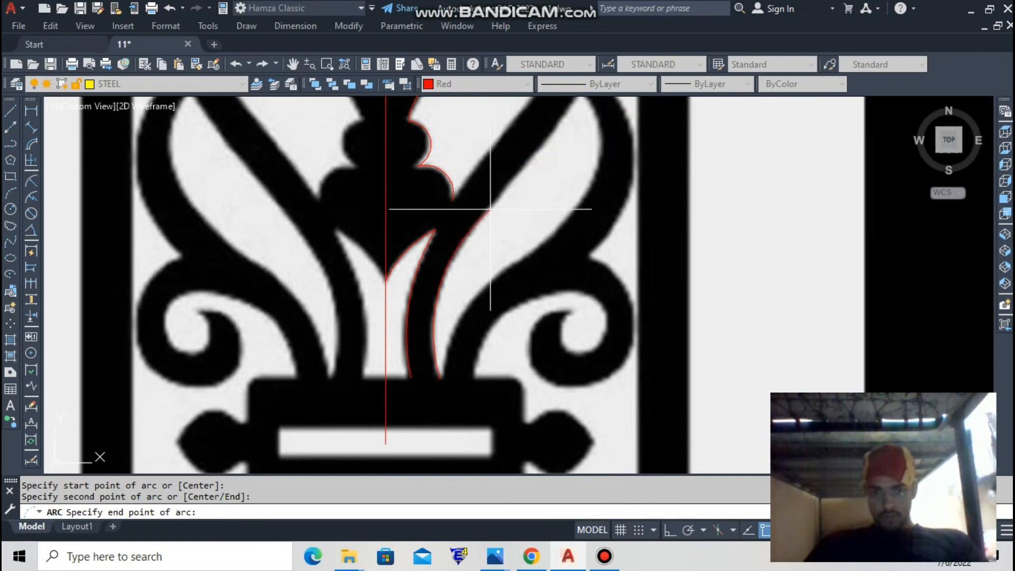
pyautogui.click(490, 205)
pyautogui.scroll(-2, 532, 254)
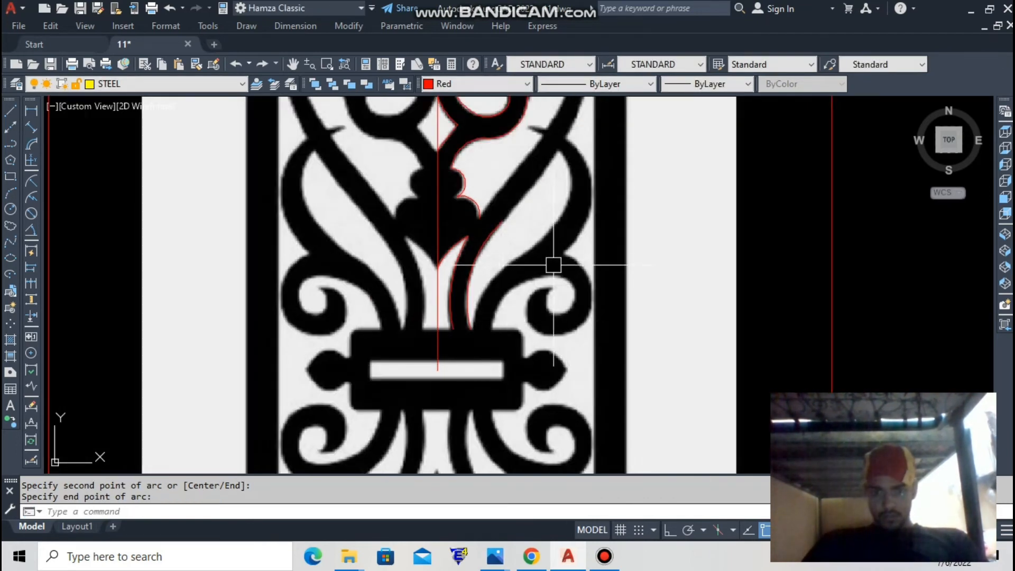
# Trace the outer edge of the long diagonal stem with an arc from the side frame down to the end of the lower stem arc.
pyautogui.scroll(-4, 557, 275)
pyautogui.scroll(4, 514, 253)
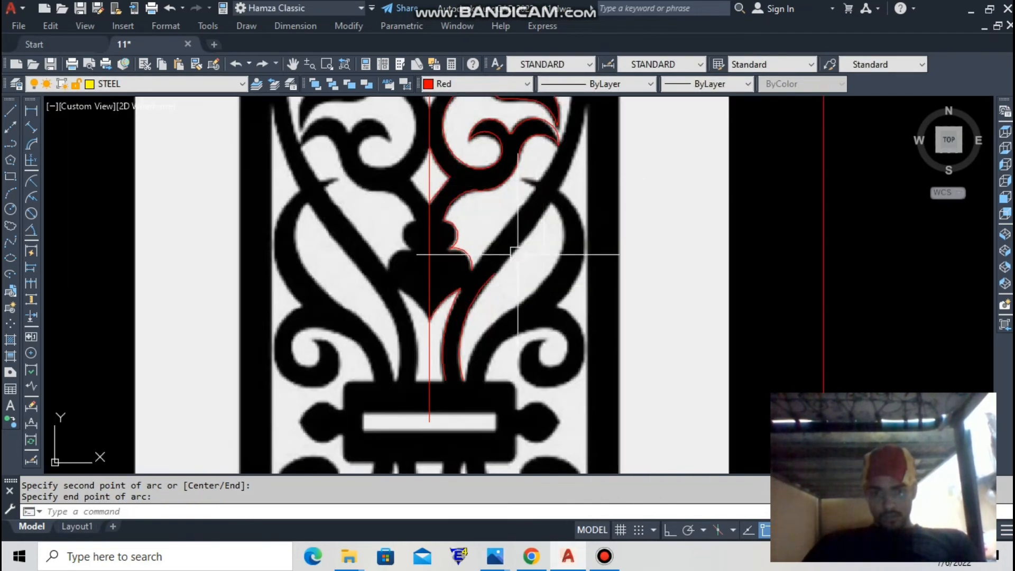
pyautogui.scroll(-3, 567, 178)
pyautogui.scroll(6, 510, 166)
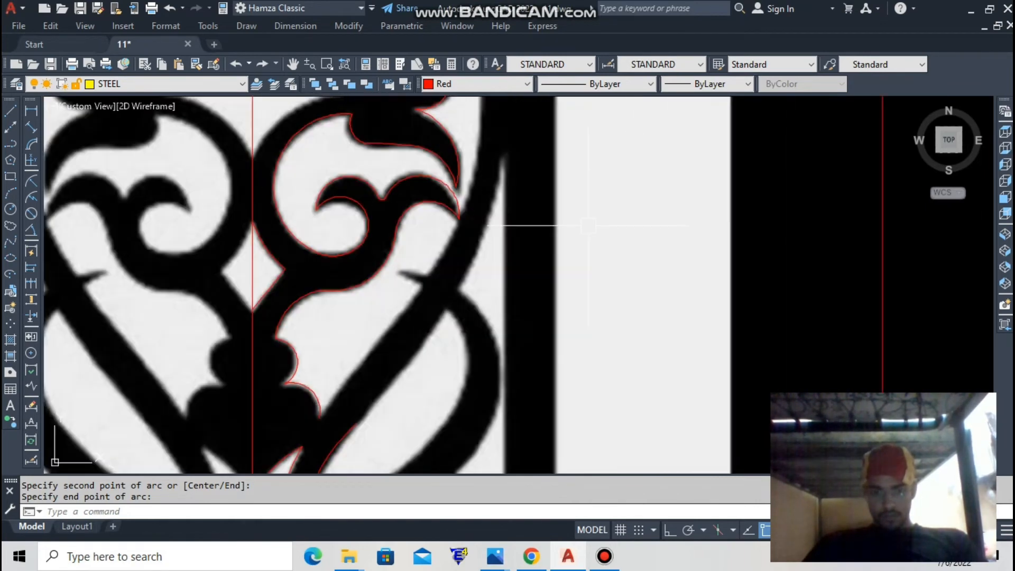
pyautogui.press('Return')
pyautogui.click(502, 156)
pyautogui.click(465, 283)
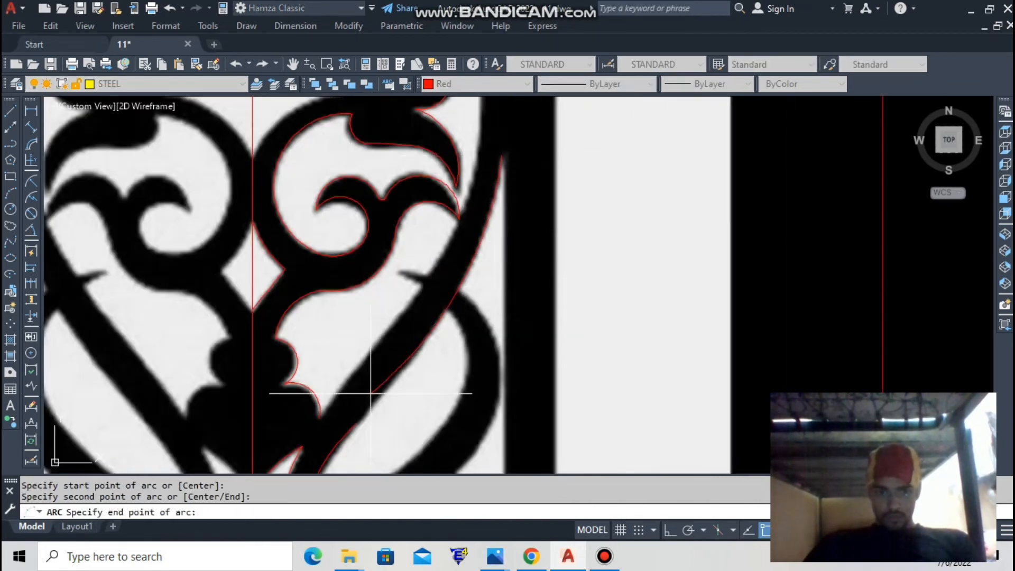
pyautogui.click(346, 429)
pyautogui.click(444, 307)
pyautogui.scroll(3, 440, 305)
pyautogui.click(440, 305)
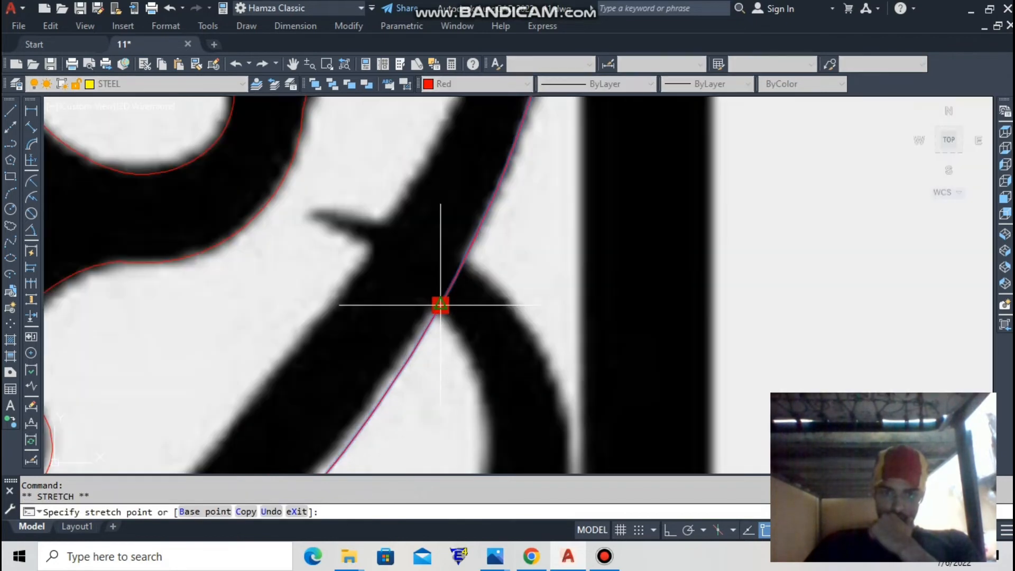
pyautogui.scroll(3, 449, 293)
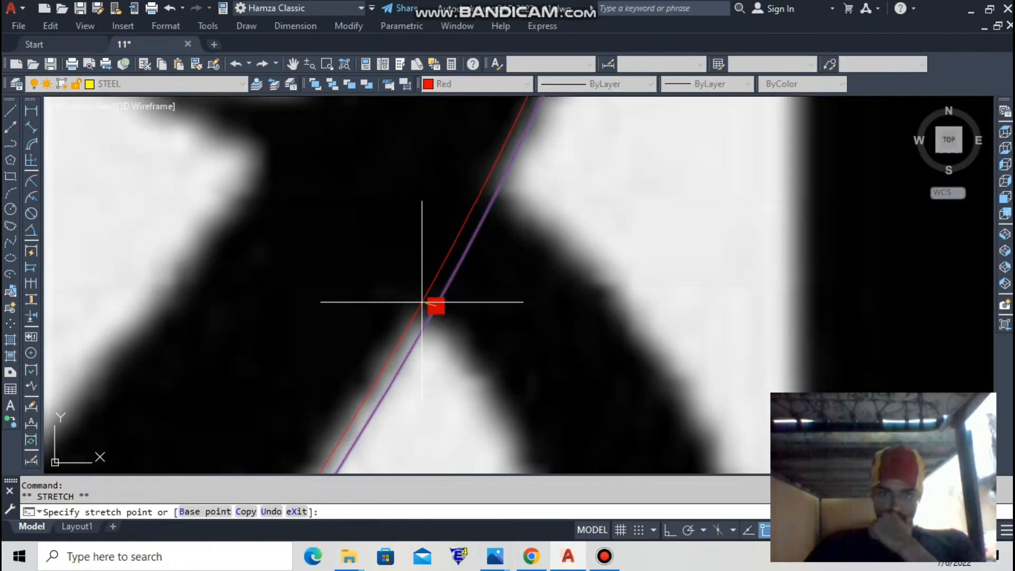
pyautogui.scroll(-5, 418, 299)
pyautogui.press('Escape')
pyautogui.press('Escape')
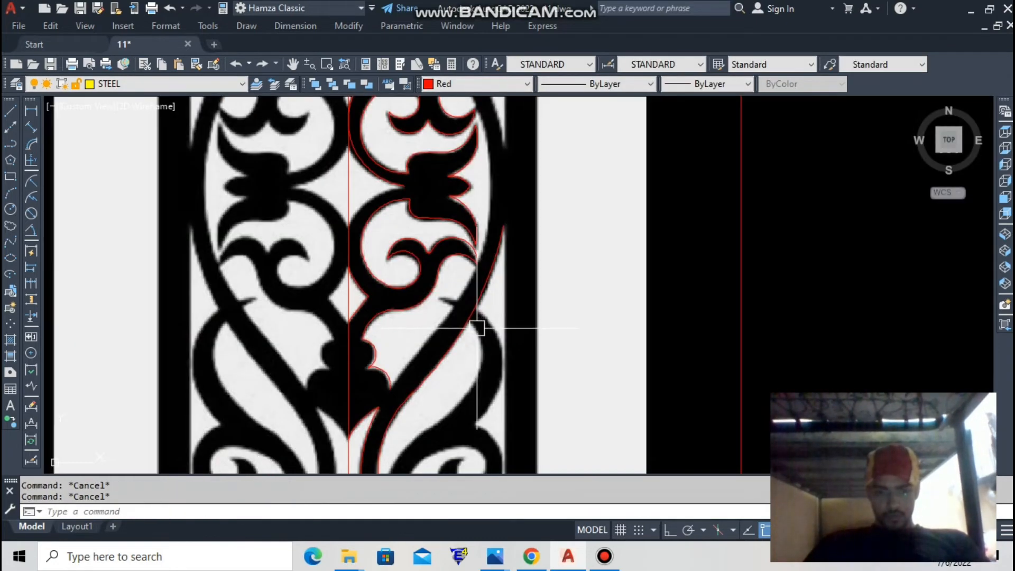
# Trace the inner edge of the diagonal stem with an arc from the bud's shoulder up to the scroll leaf tip.
pyautogui.scroll(-3, 477, 329)
pyautogui.scroll(3, 474, 329)
pyautogui.write('arc')
pyautogui.press('Return')
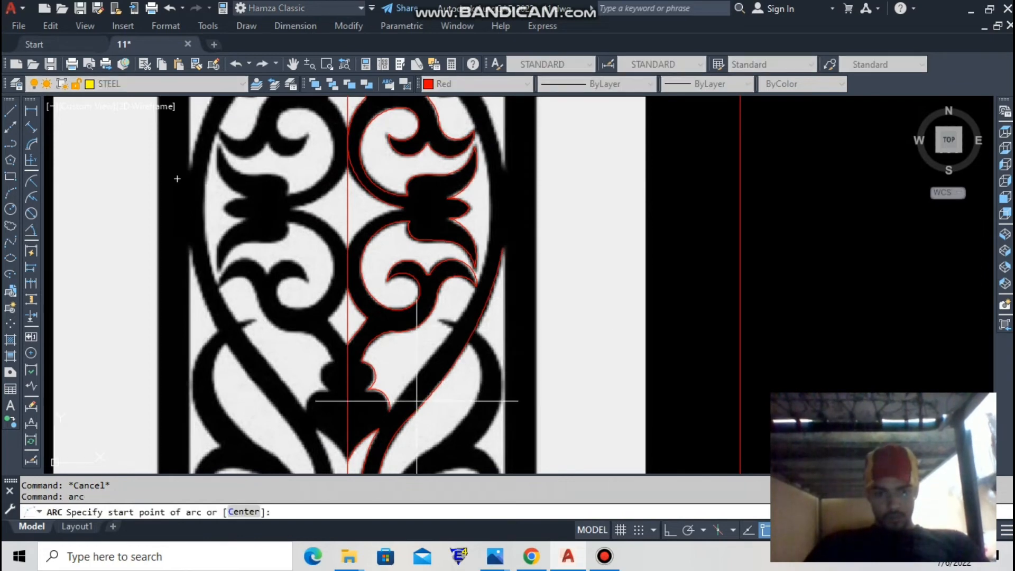
pyautogui.scroll(4, 324, 402)
pyautogui.click(324, 389)
pyautogui.scroll(-4, 486, 307)
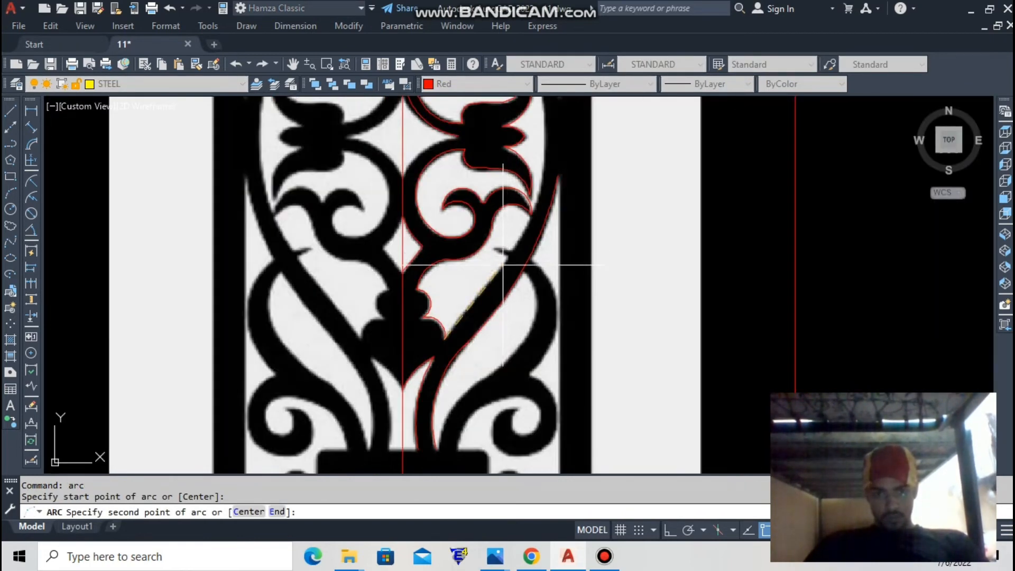
pyautogui.click(503, 264)
pyautogui.scroll(2, 545, 204)
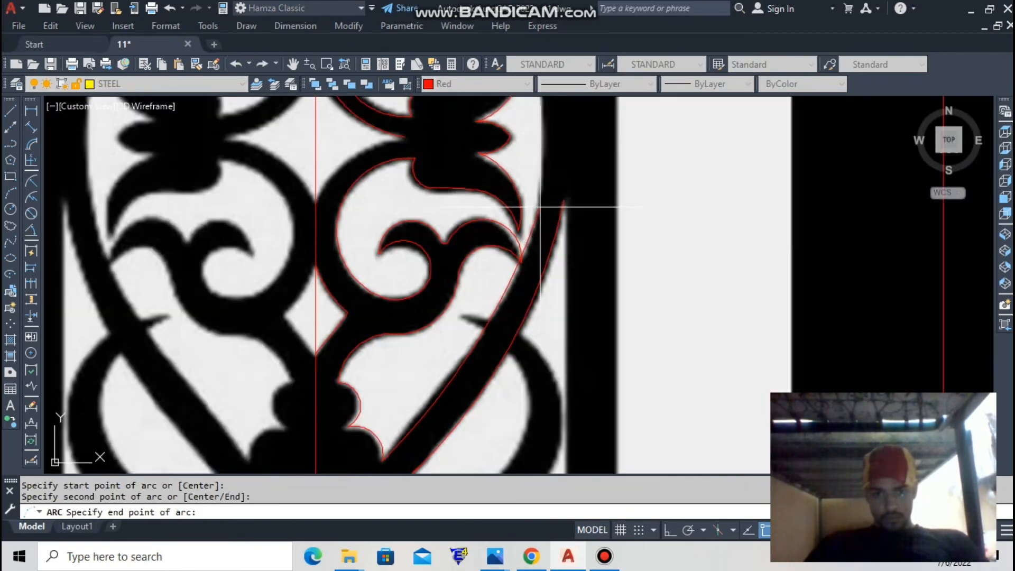
pyautogui.scroll(2, 528, 257)
pyautogui.click(517, 276)
# Trace the inner edge of the long side curve with an arc from the lower leaf tip up to the ornament's upper border.
pyautogui.press('Return')
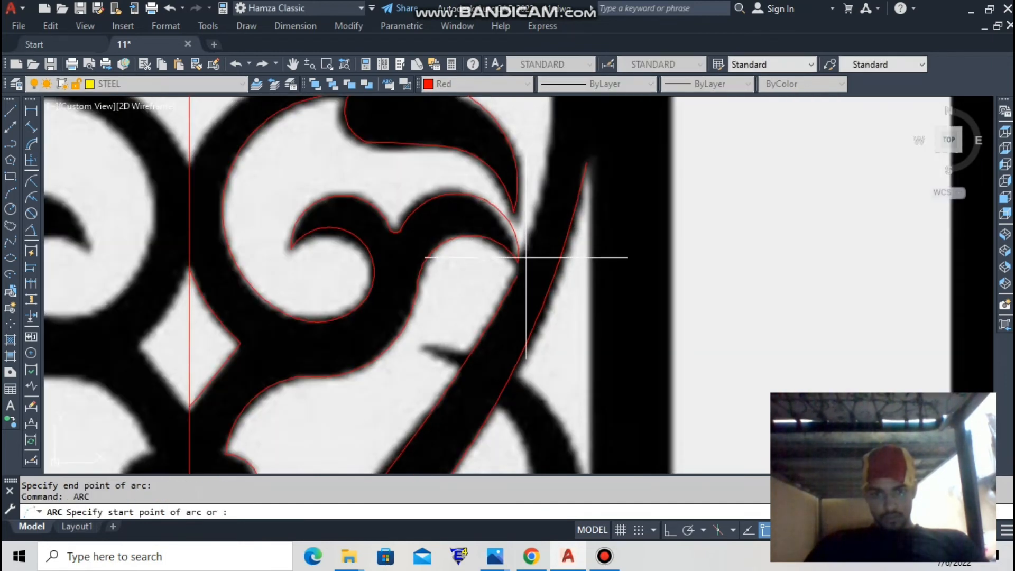
pyautogui.click(521, 274)
pyautogui.scroll(-4, 546, 151)
pyautogui.scroll(-8, 546, 147)
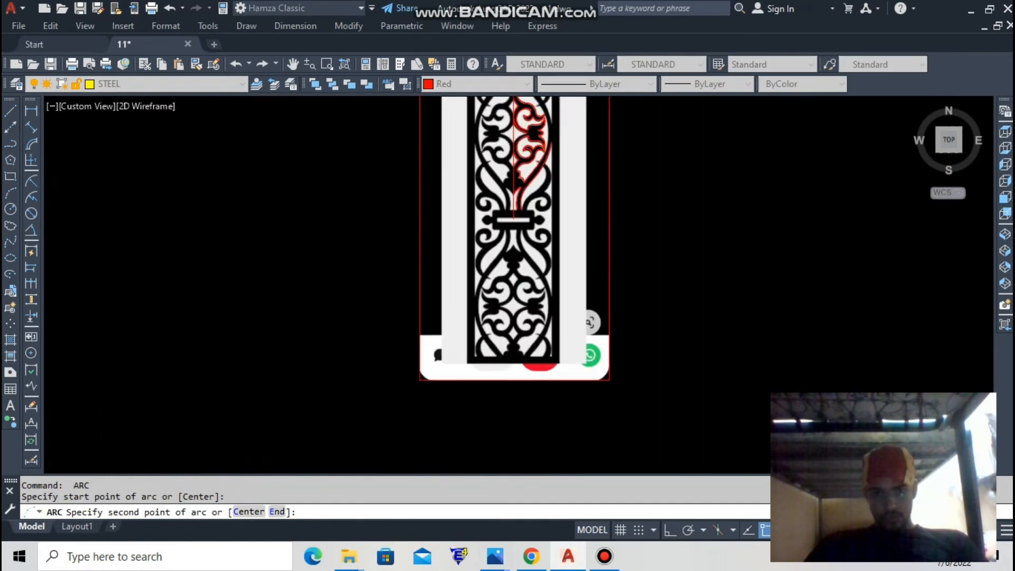
pyautogui.scroll(10, 550, 134)
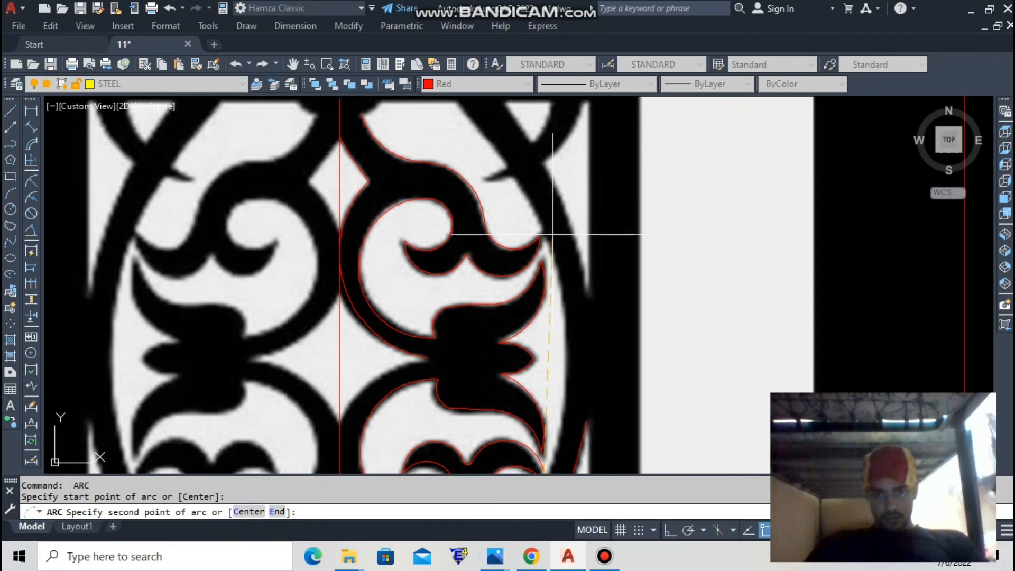
pyautogui.click(553, 235)
pyautogui.scroll(-5, 487, 103)
pyautogui.scroll(3, 481, 148)
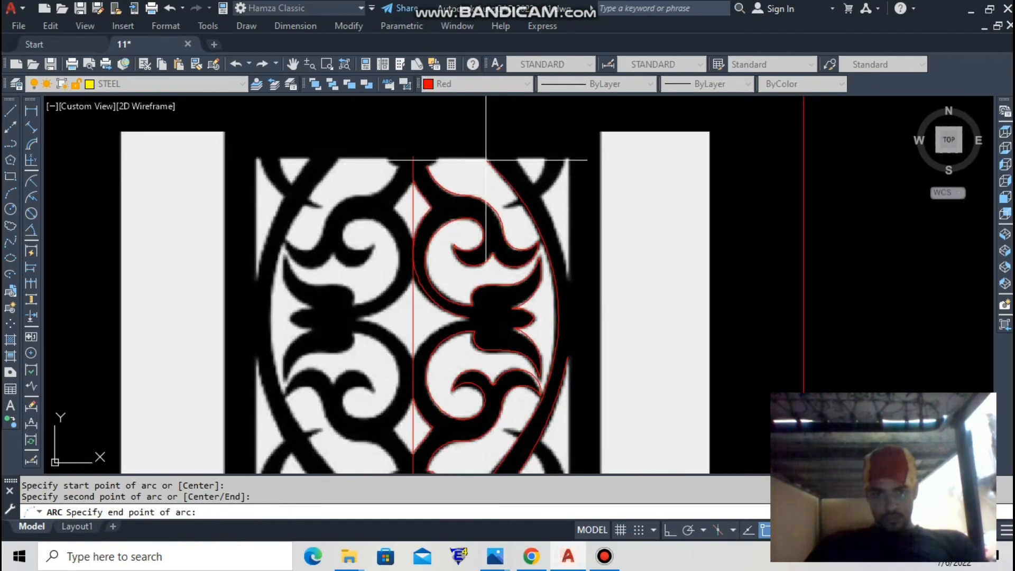
pyautogui.scroll(2, 486, 160)
pyautogui.click(544, 220)
# Trace the outer edge of the upper diagonal stem with an arc from the side frame to the ornament's upper border.
pyautogui.press('Return')
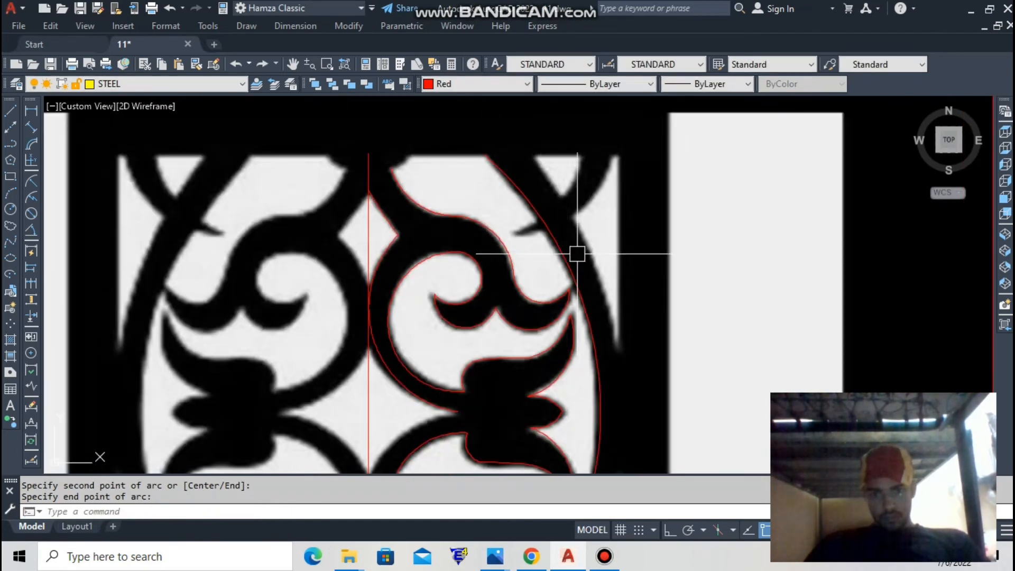
pyautogui.click(618, 348)
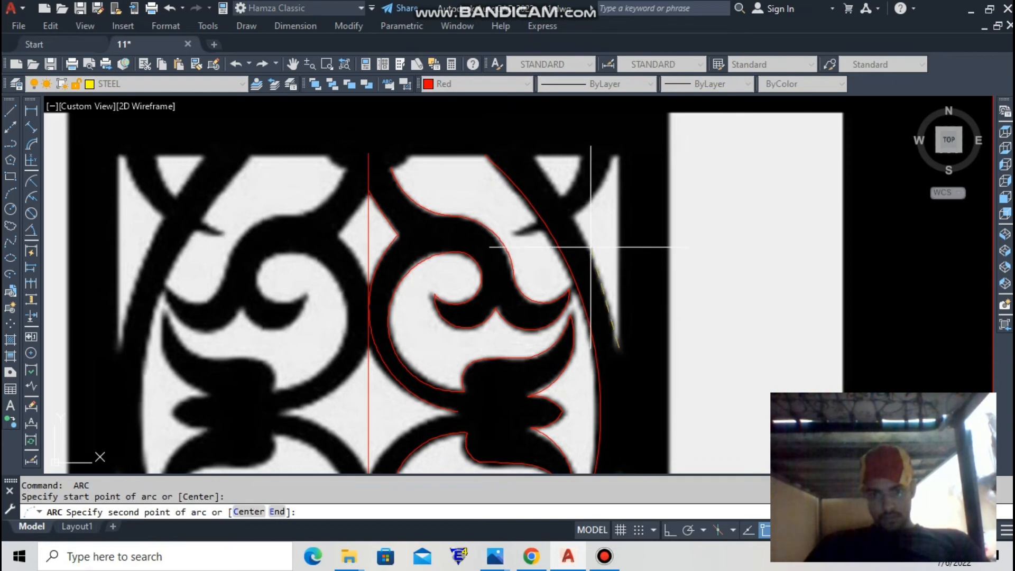
pyautogui.click(591, 247)
pyautogui.click(532, 154)
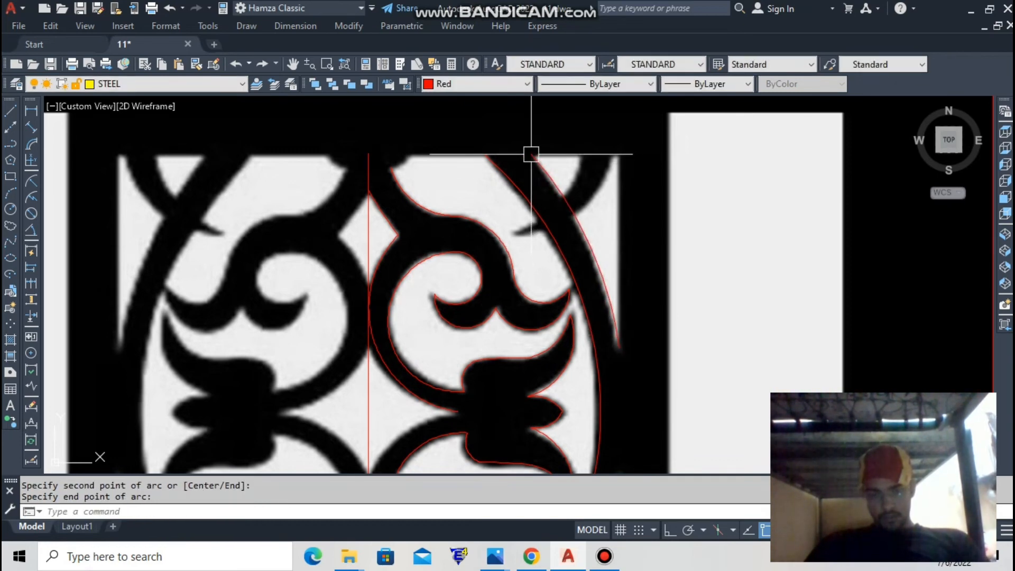
# Trace the lower edge of the branch crossing the upper diagonal stem with an arc from the upper border to the thorn tip.
pyautogui.press('space')
pyautogui.scroll(-3, 640, 302)
pyautogui.scroll(5, 608, 317)
pyautogui.click(645, 245)
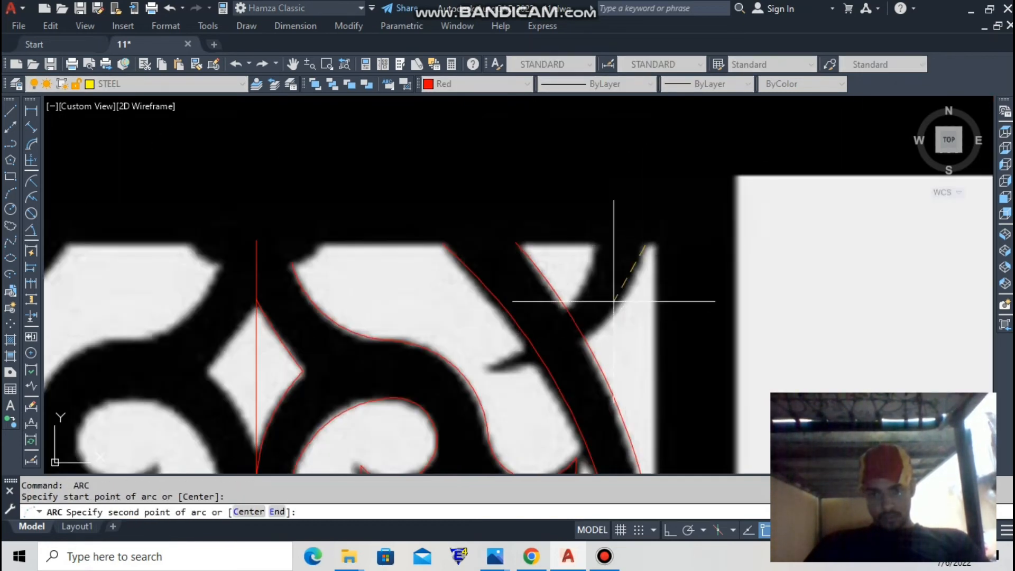
pyautogui.click(605, 321)
pyautogui.click(502, 371)
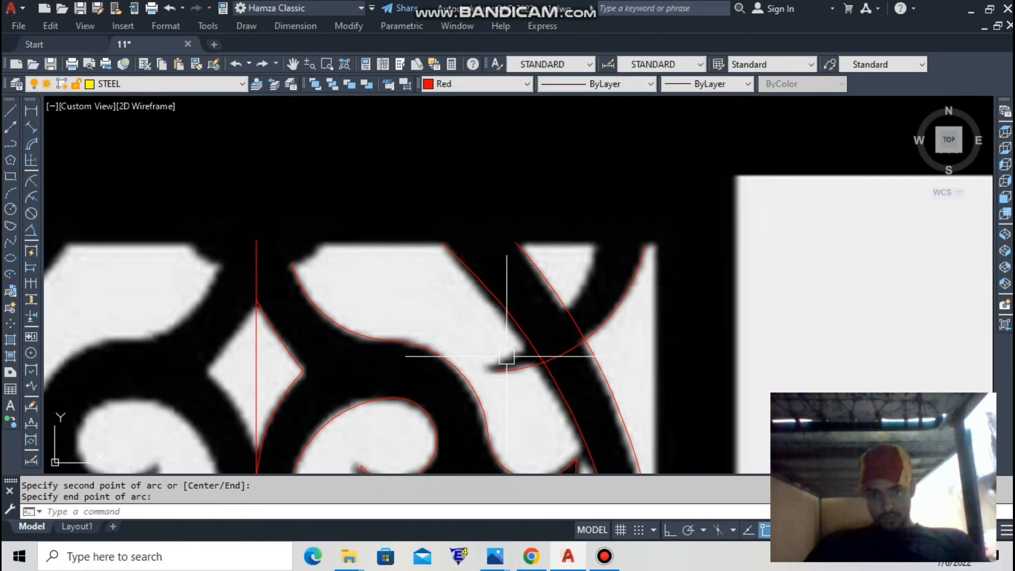
# Trace the upper edge of the crossing branch with a second arc from the upper border to the same thorn tip.
pyautogui.press('space')
pyautogui.click(594, 243)
pyautogui.click(577, 295)
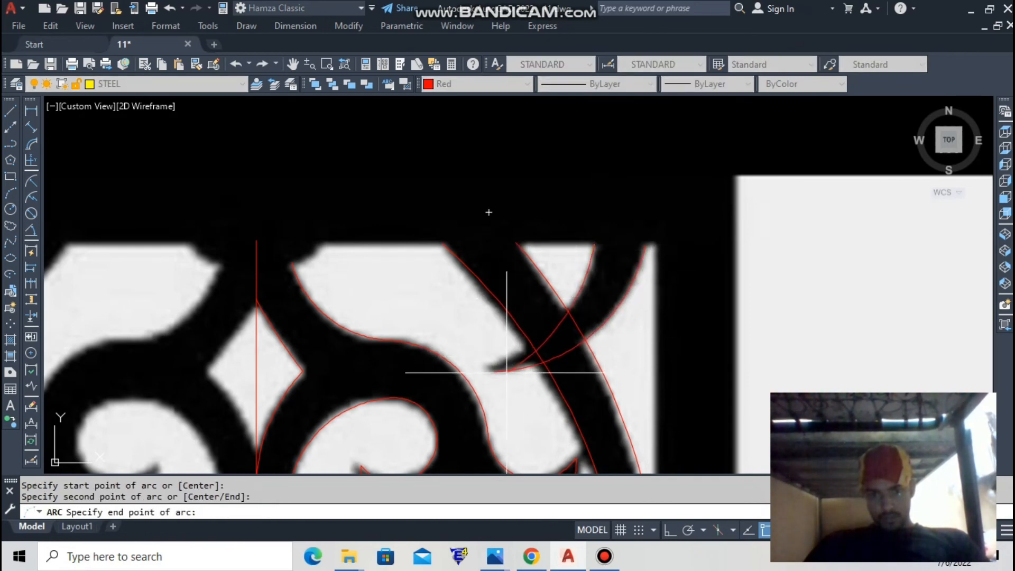
pyautogui.click(498, 372)
pyautogui.scroll(-3, 498, 373)
pyautogui.scroll(3, 498, 373)
pyautogui.press('Escape')
pyautogui.press('Escape')
# Trim away the overlapping arc segments where the thorned branch crosses the upper diagonal stem.
pyautogui.write('tr')
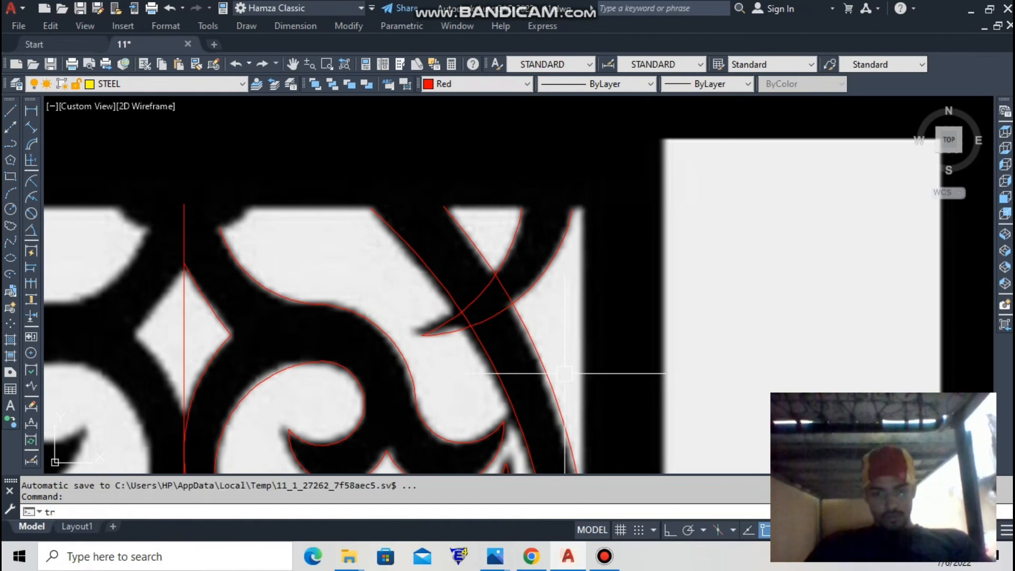
pyautogui.press('Return')
pyautogui.scroll(3, 528, 254)
pyautogui.moveTo(528, 253); pyautogui.dragTo(469, 224)
pyautogui.scroll(-4, 509, 258)
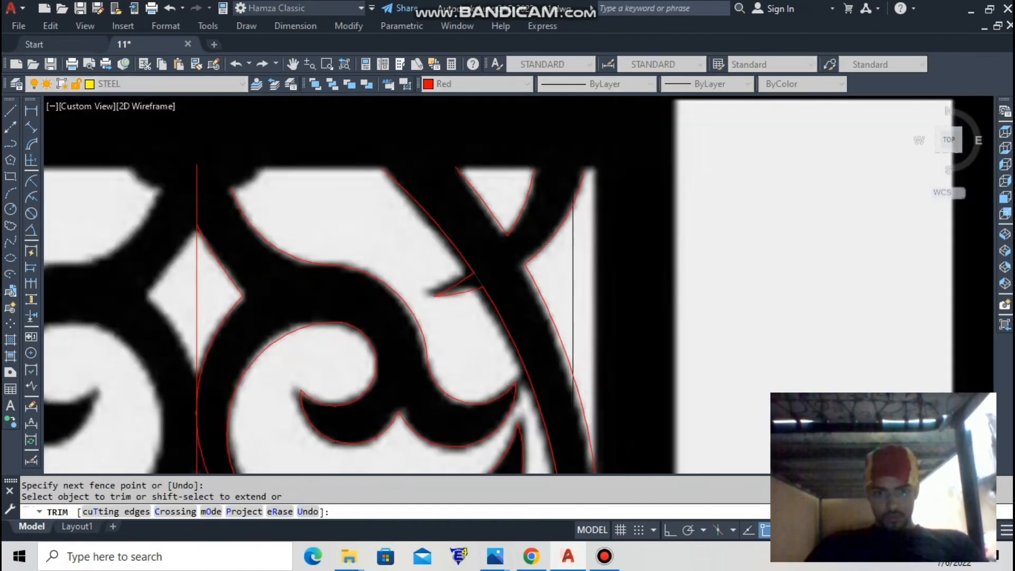
pyautogui.scroll(4, 482, 279)
pyautogui.press('Escape')
pyautogui.scroll(-5, 576, 311)
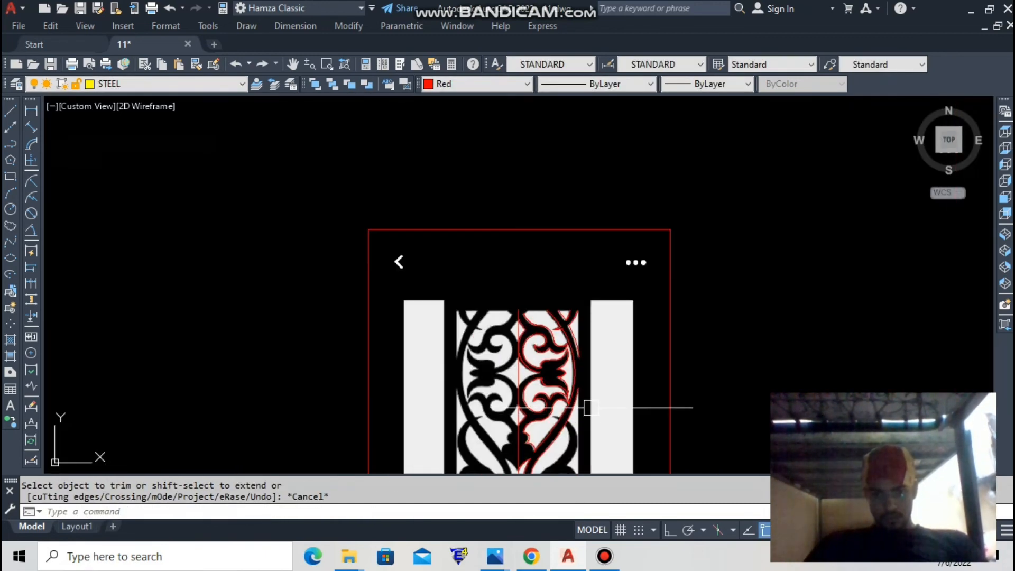
pyautogui.scroll(-2, 633, 419)
pyautogui.scroll(-2, 655, 341)
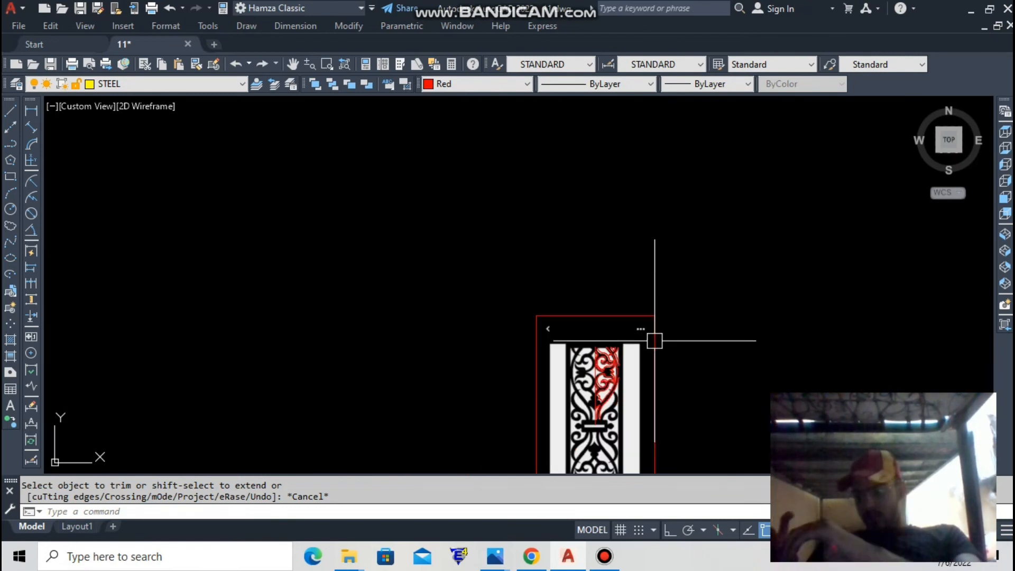
pyautogui.scroll(4, 654, 340)
pyautogui.click(655, 340)
pyautogui.scroll(-2, 655, 339)
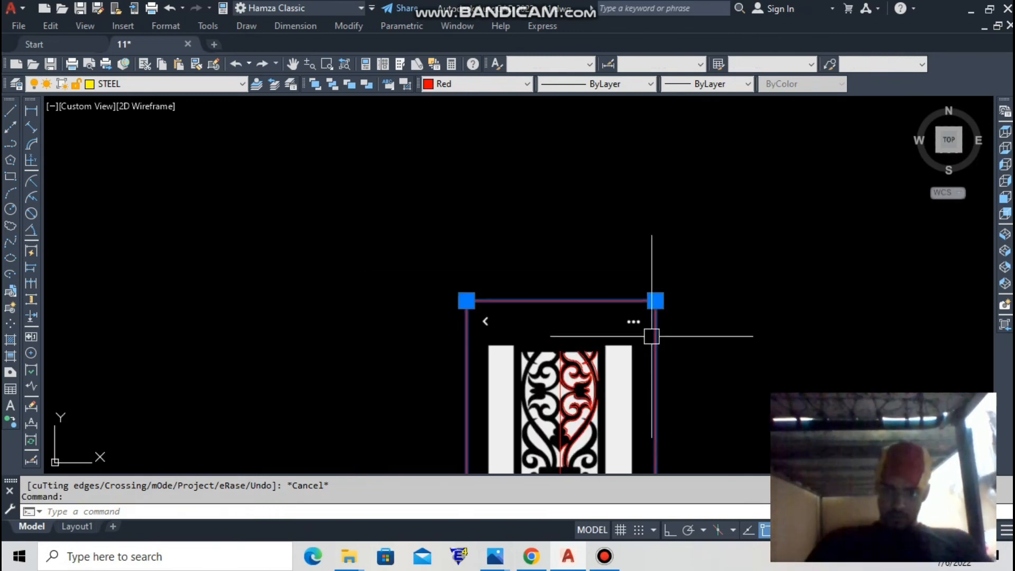
pyautogui.press('Escape')
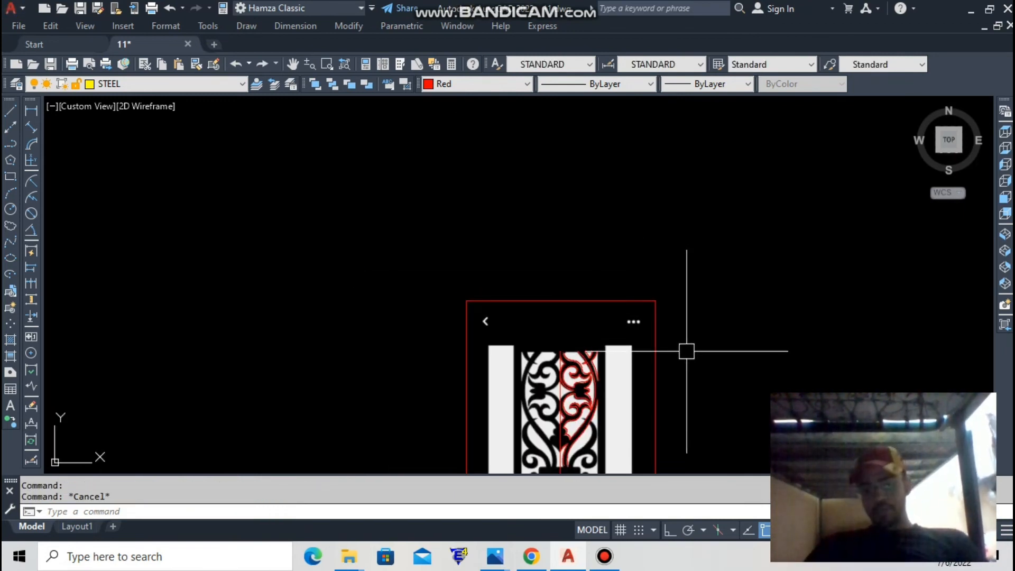
pyautogui.moveTo(690, 372); pyautogui.dragTo(650, 314, button='middle')
pyautogui.scroll(2, 544, 342)
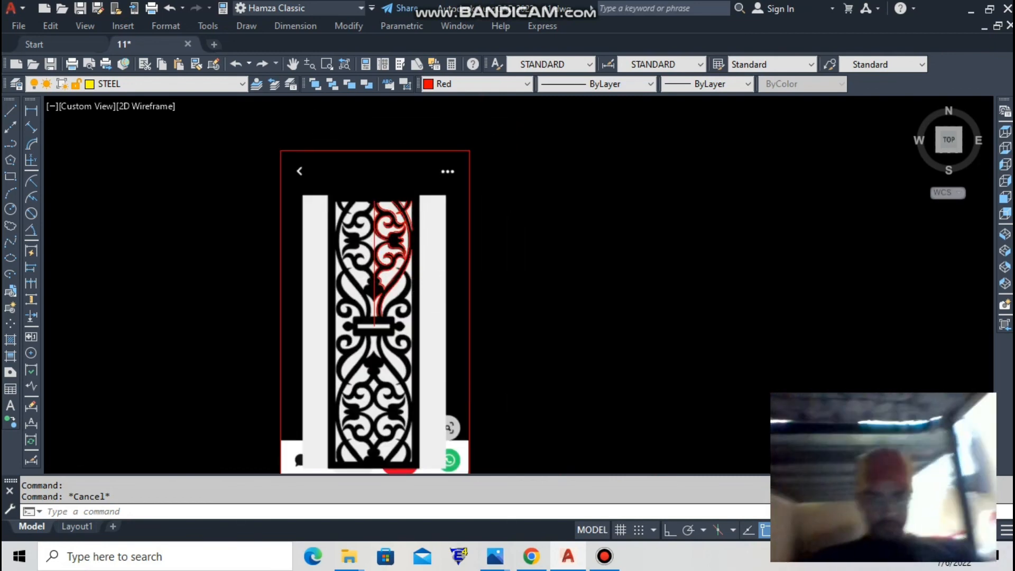
pyautogui.scroll(4, 488, 284)
pyautogui.scroll(4, 387, 191)
pyautogui.moveTo(390, 192); pyautogui.dragTo(406, 257, button='middle')
pyautogui.press('Escape')
pyautogui.write('e')
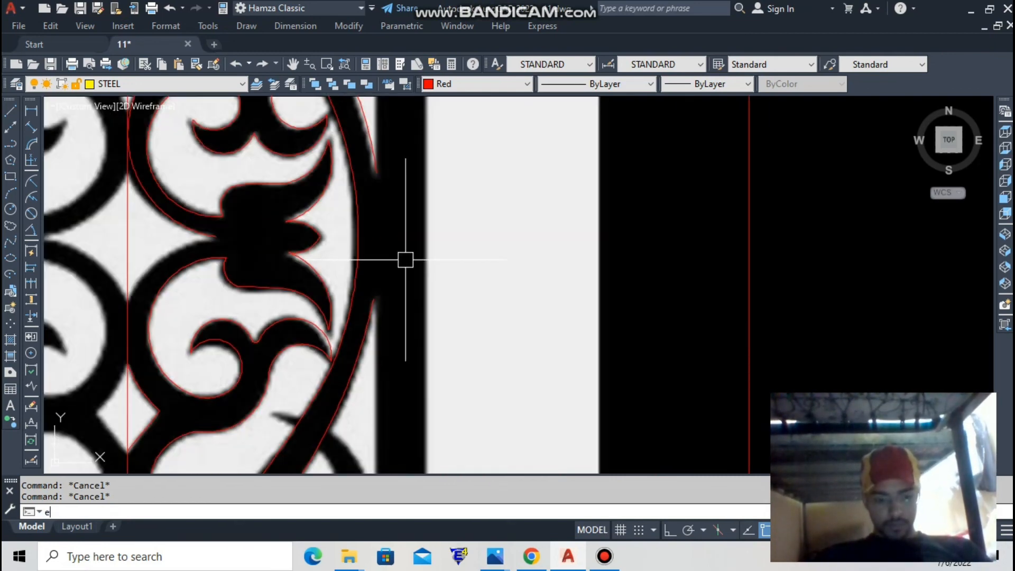
pyautogui.write('x')
pyautogui.press('space')
pyautogui.press('Escape')
pyautogui.press('Escape')
pyautogui.click(377, 163)
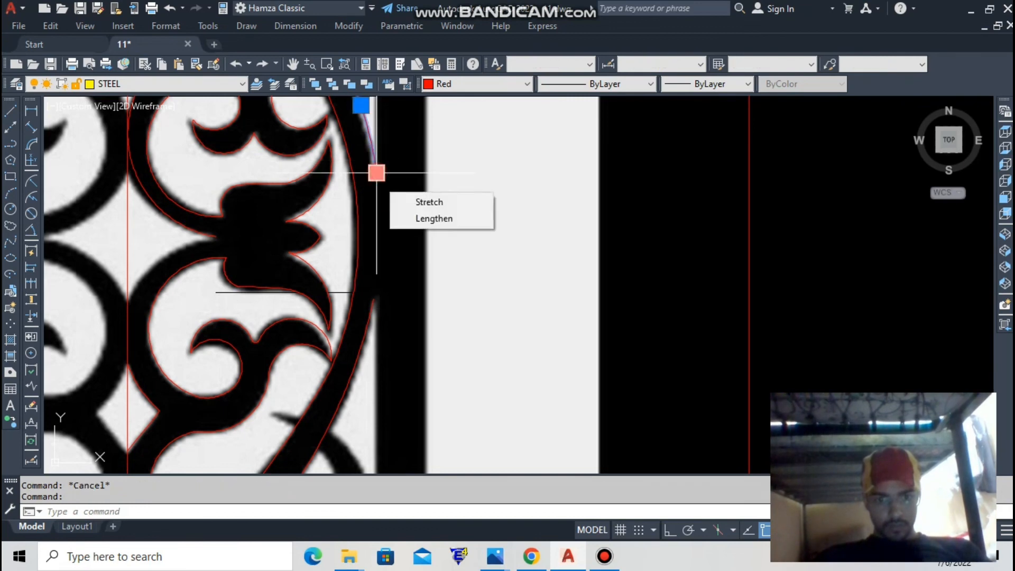
pyautogui.click(376, 173)
pyautogui.scroll(-5, 385, 279)
pyautogui.press('Escape')
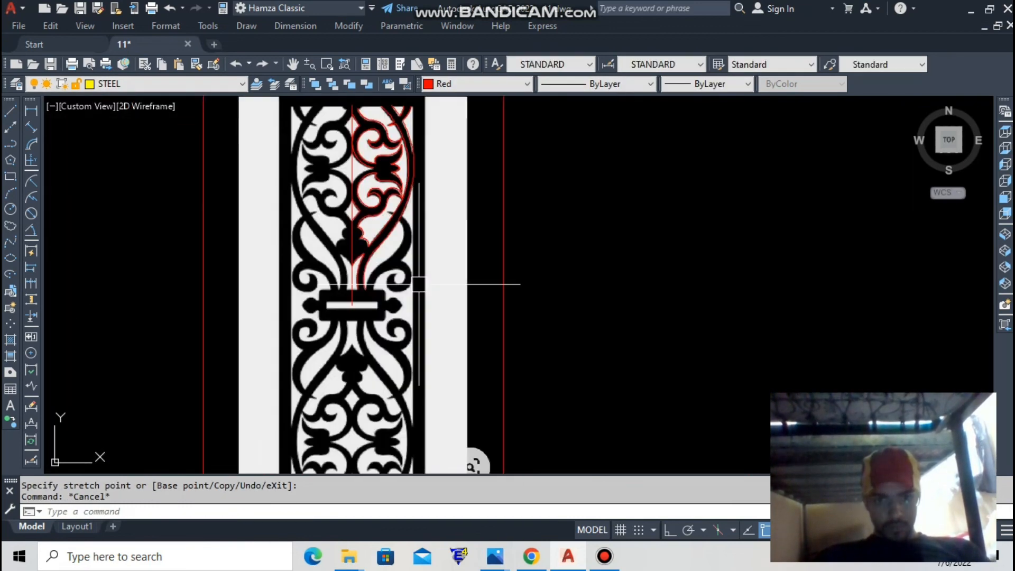
# Begin tracing the next stem above the base block with an arc.
pyautogui.scroll(4, 418, 284)
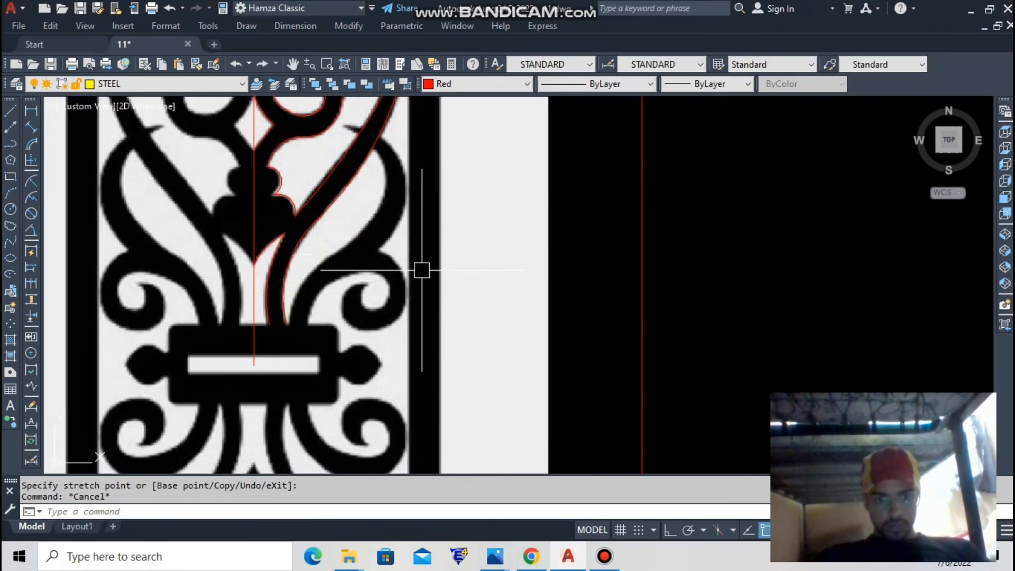
pyautogui.scroll(-2, 421, 271)
pyautogui.press('Escape')
pyautogui.write('arc')
pyautogui.press('Return')
pyautogui.scroll(6, 351, 337)
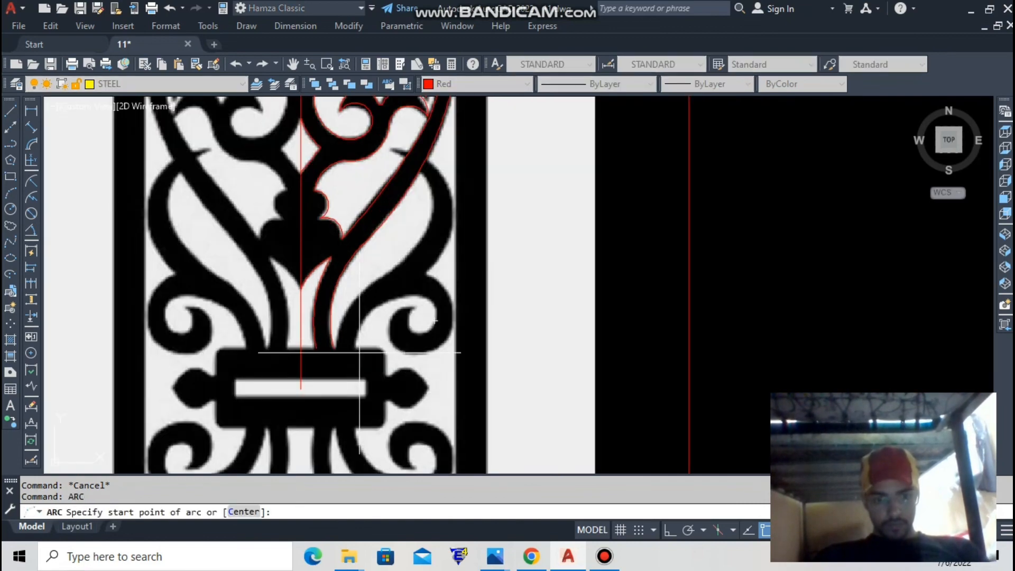